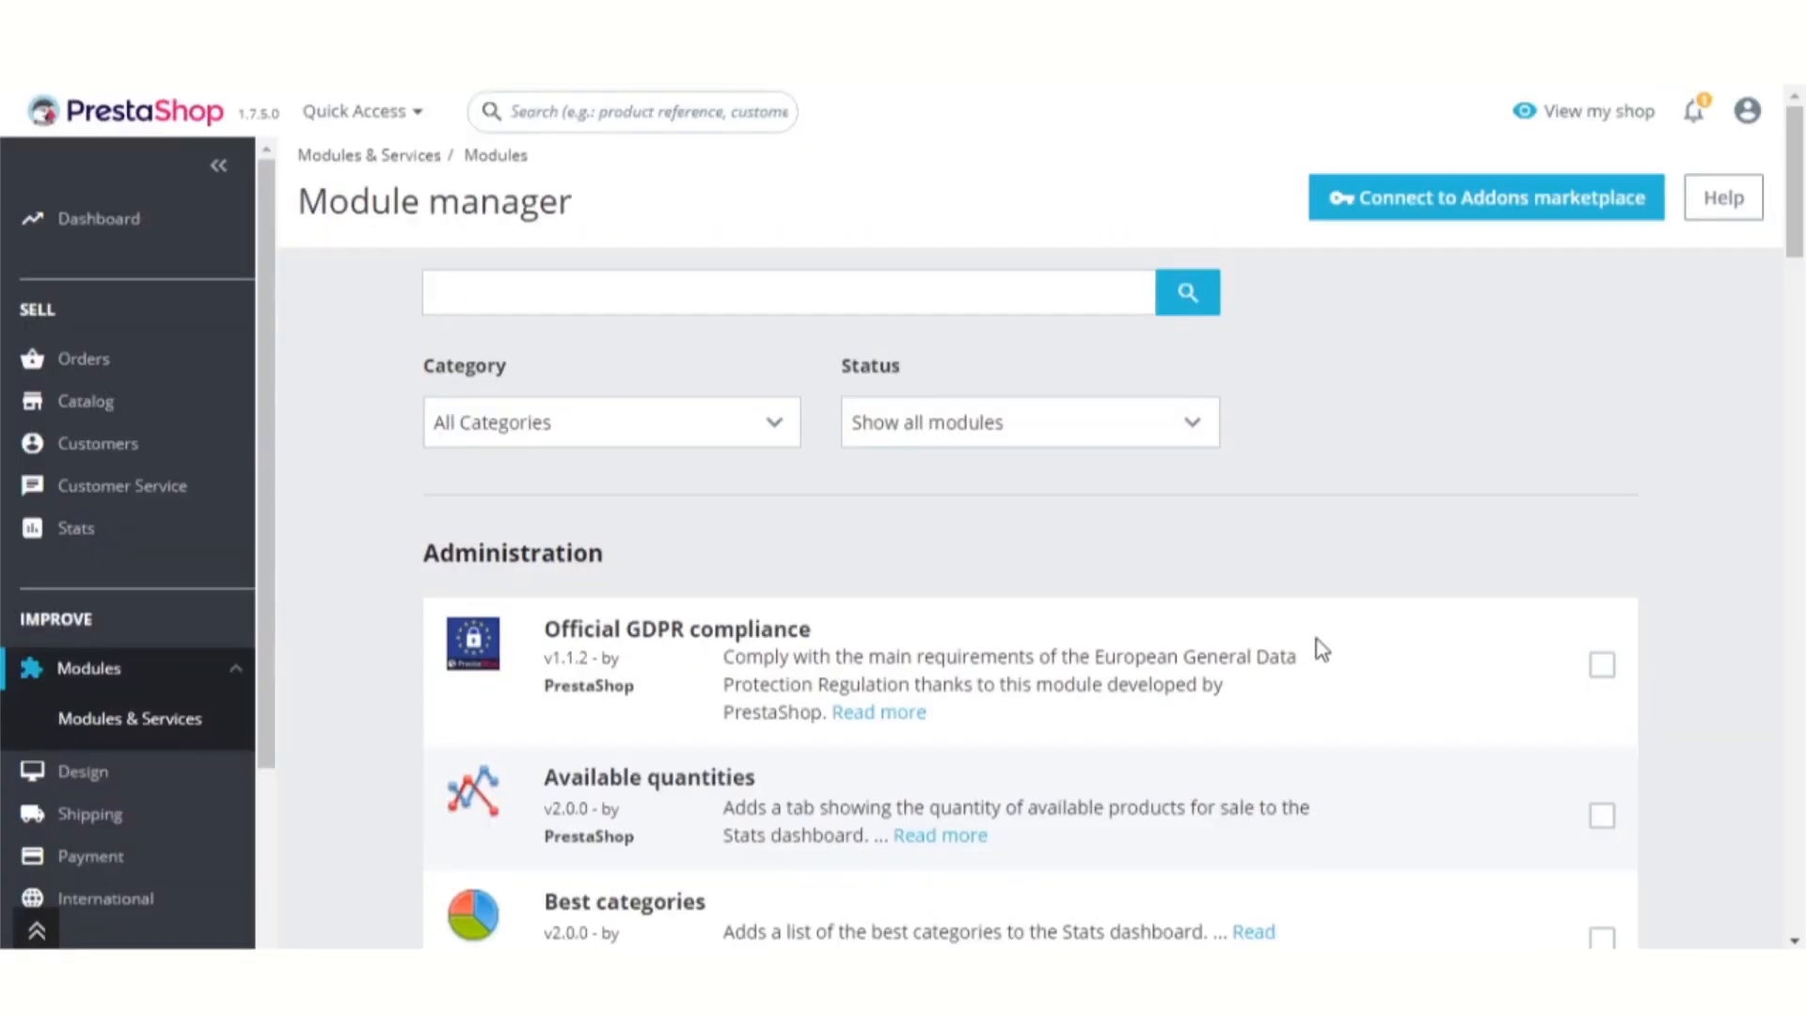
Step: Locate the Marketplace Seller Wise Payment module in the Other section of the module list
scroll(1322, 649, down, 3)
scroll(1322, 649, down, 4)
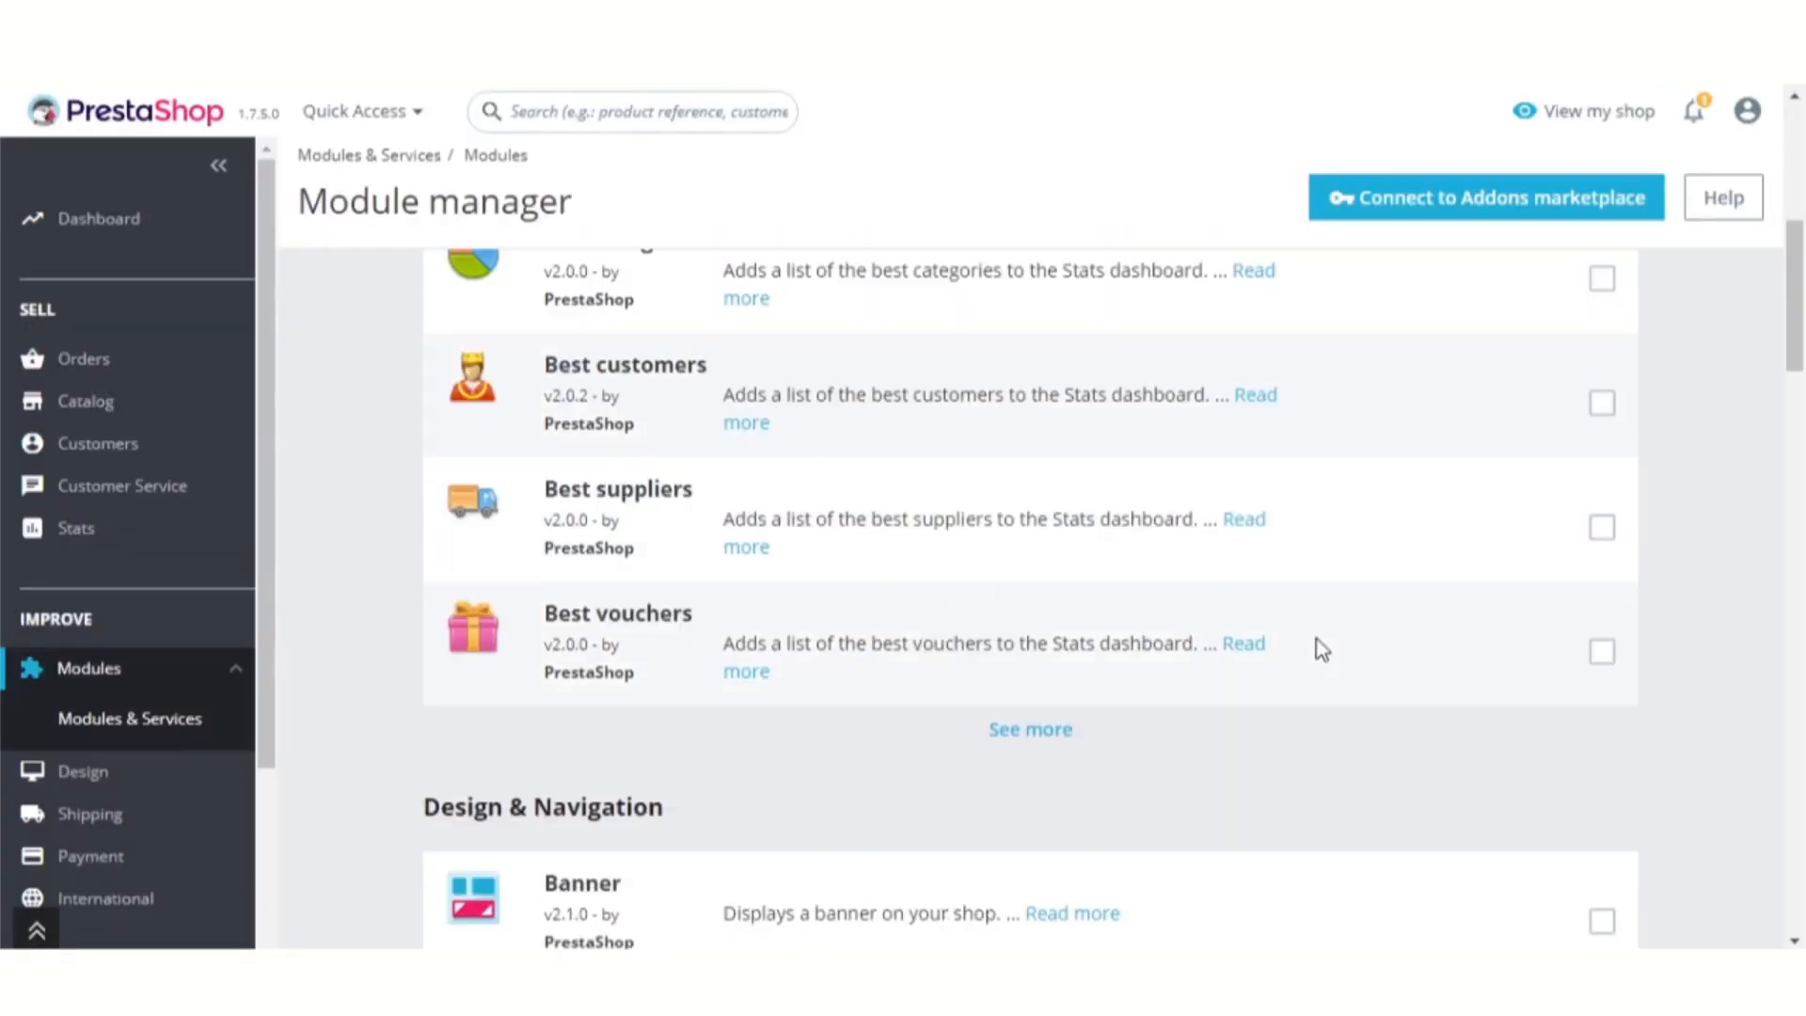
scroll(1321, 649, down, 15)
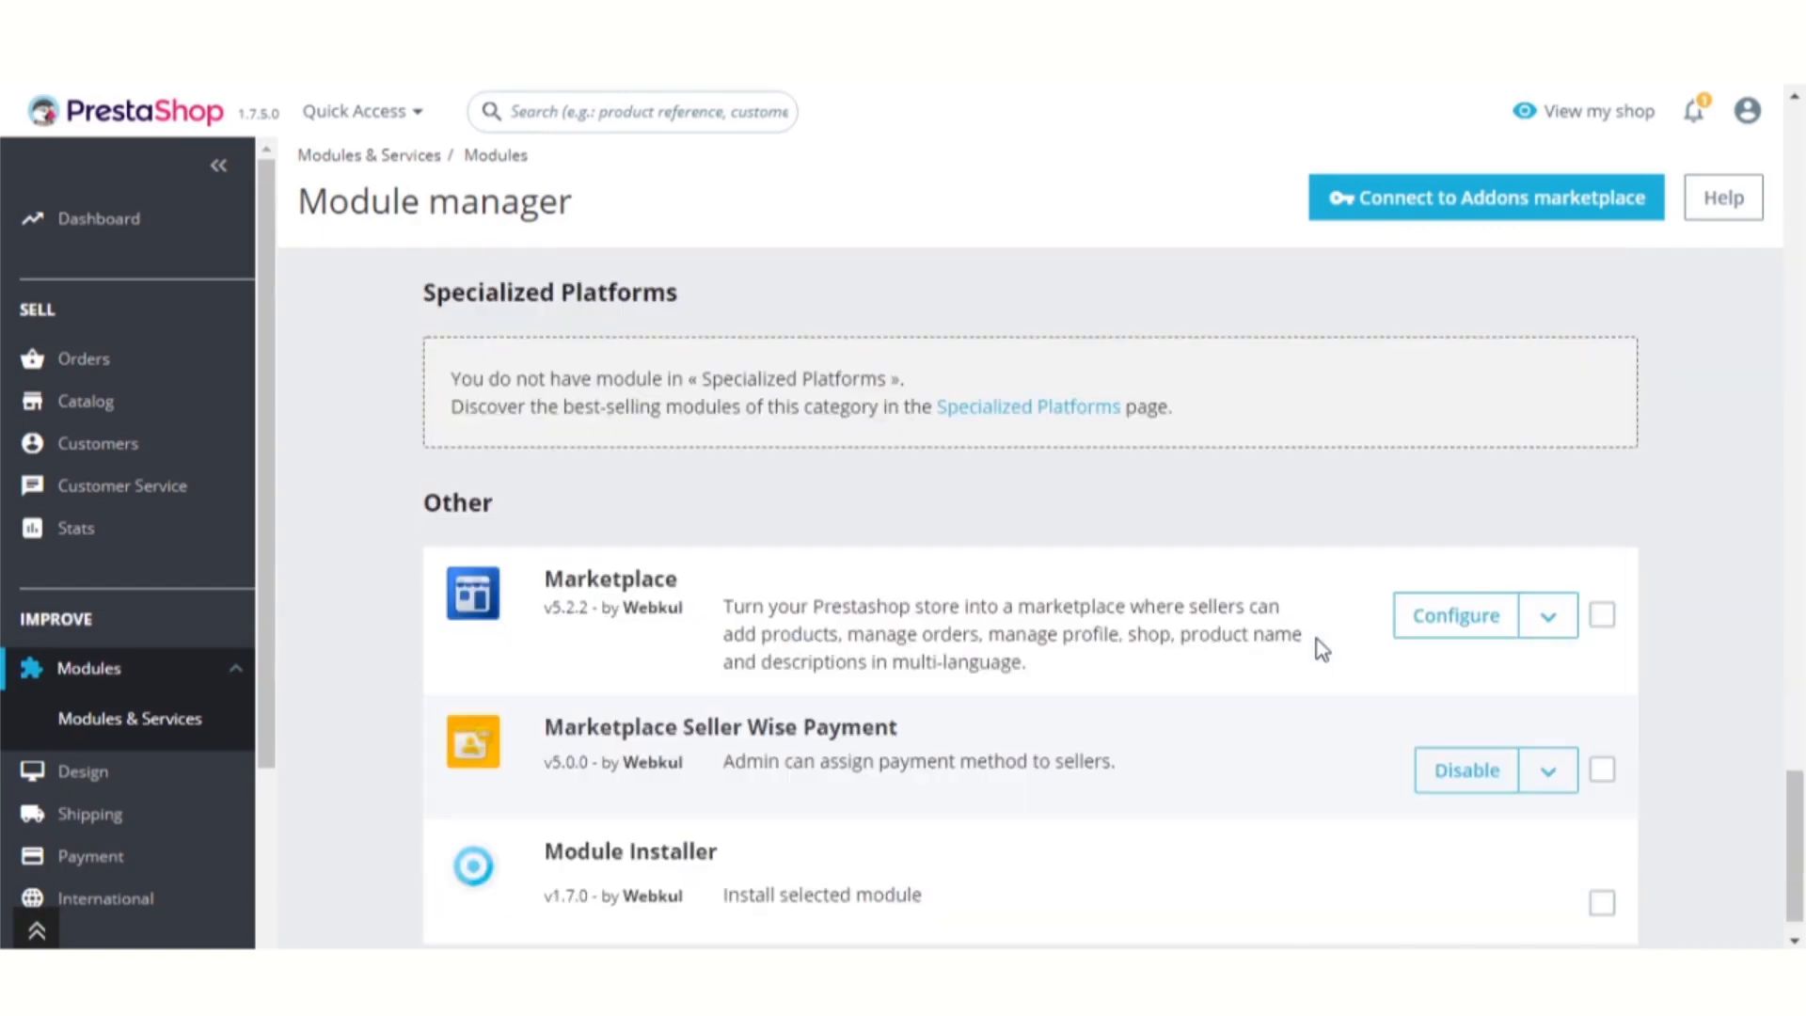
scroll(1322, 649, down, 1)
drag(1037, 678, 542, 679)
Step: Open the Marketplace's Seller Wise Payment page and start adding a new seller payment
scroll(229, 739, down, 3)
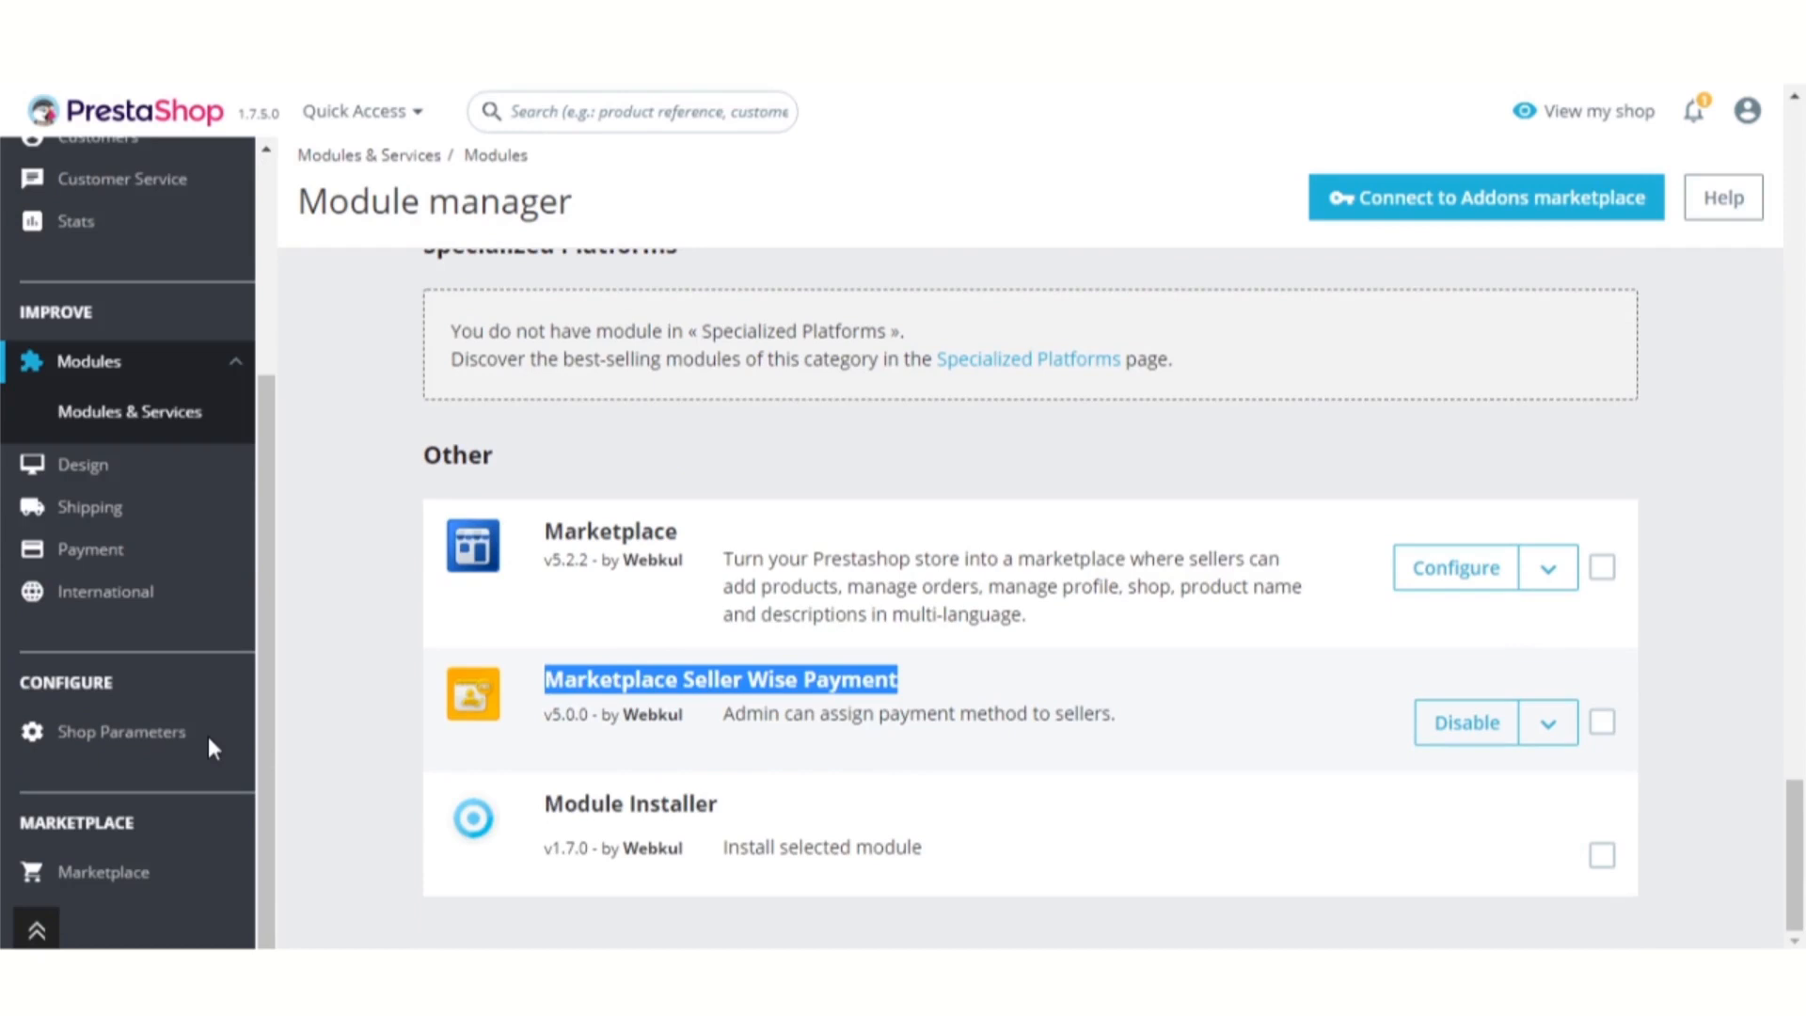
click(188, 876)
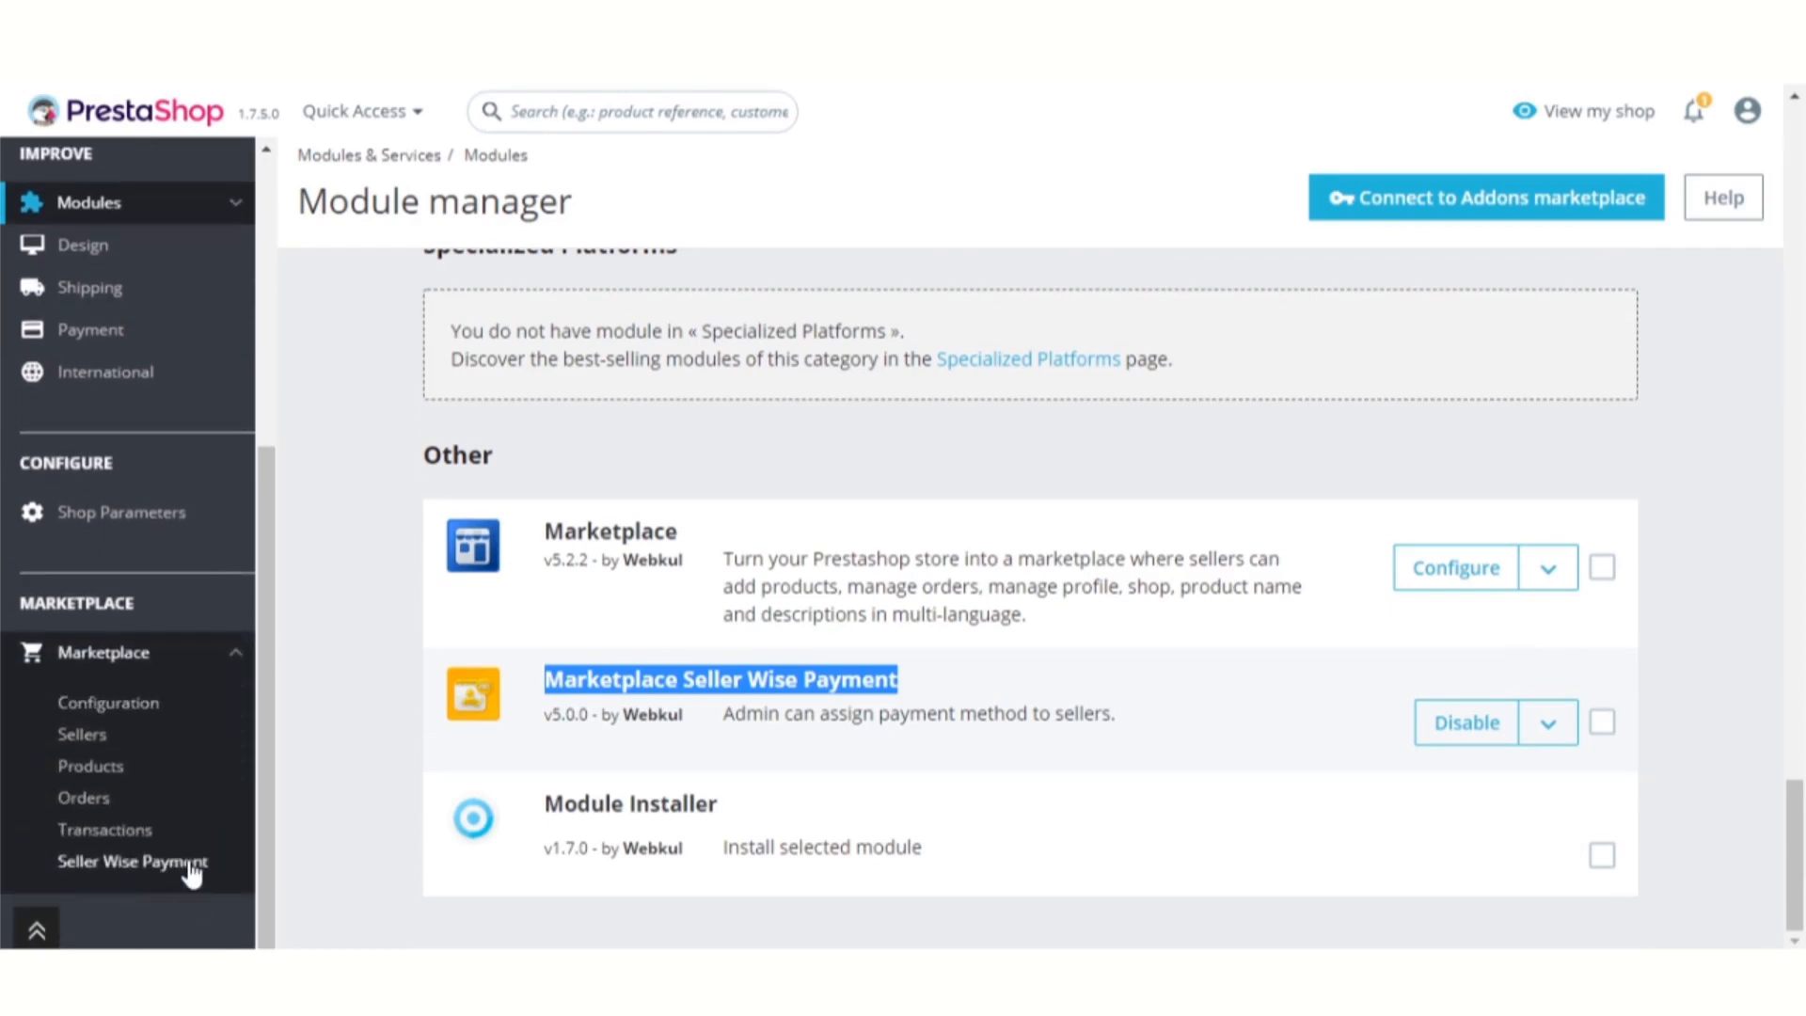
click(191, 865)
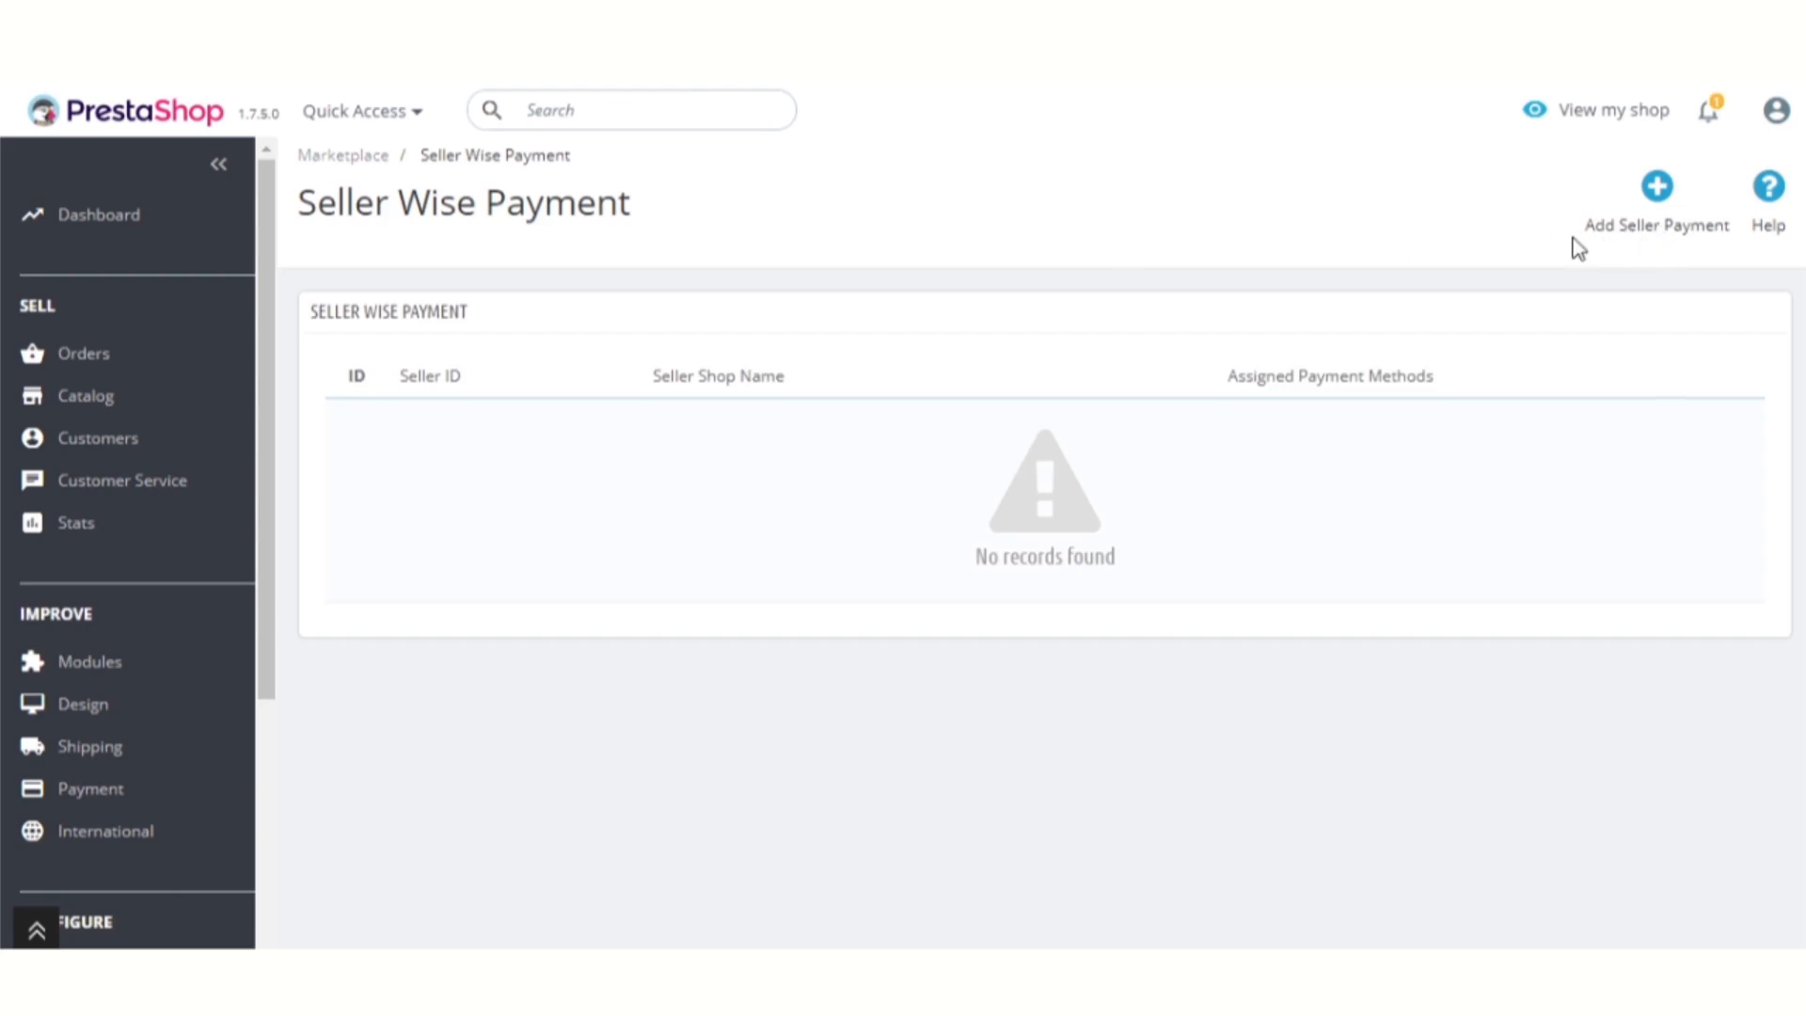
click(1657, 234)
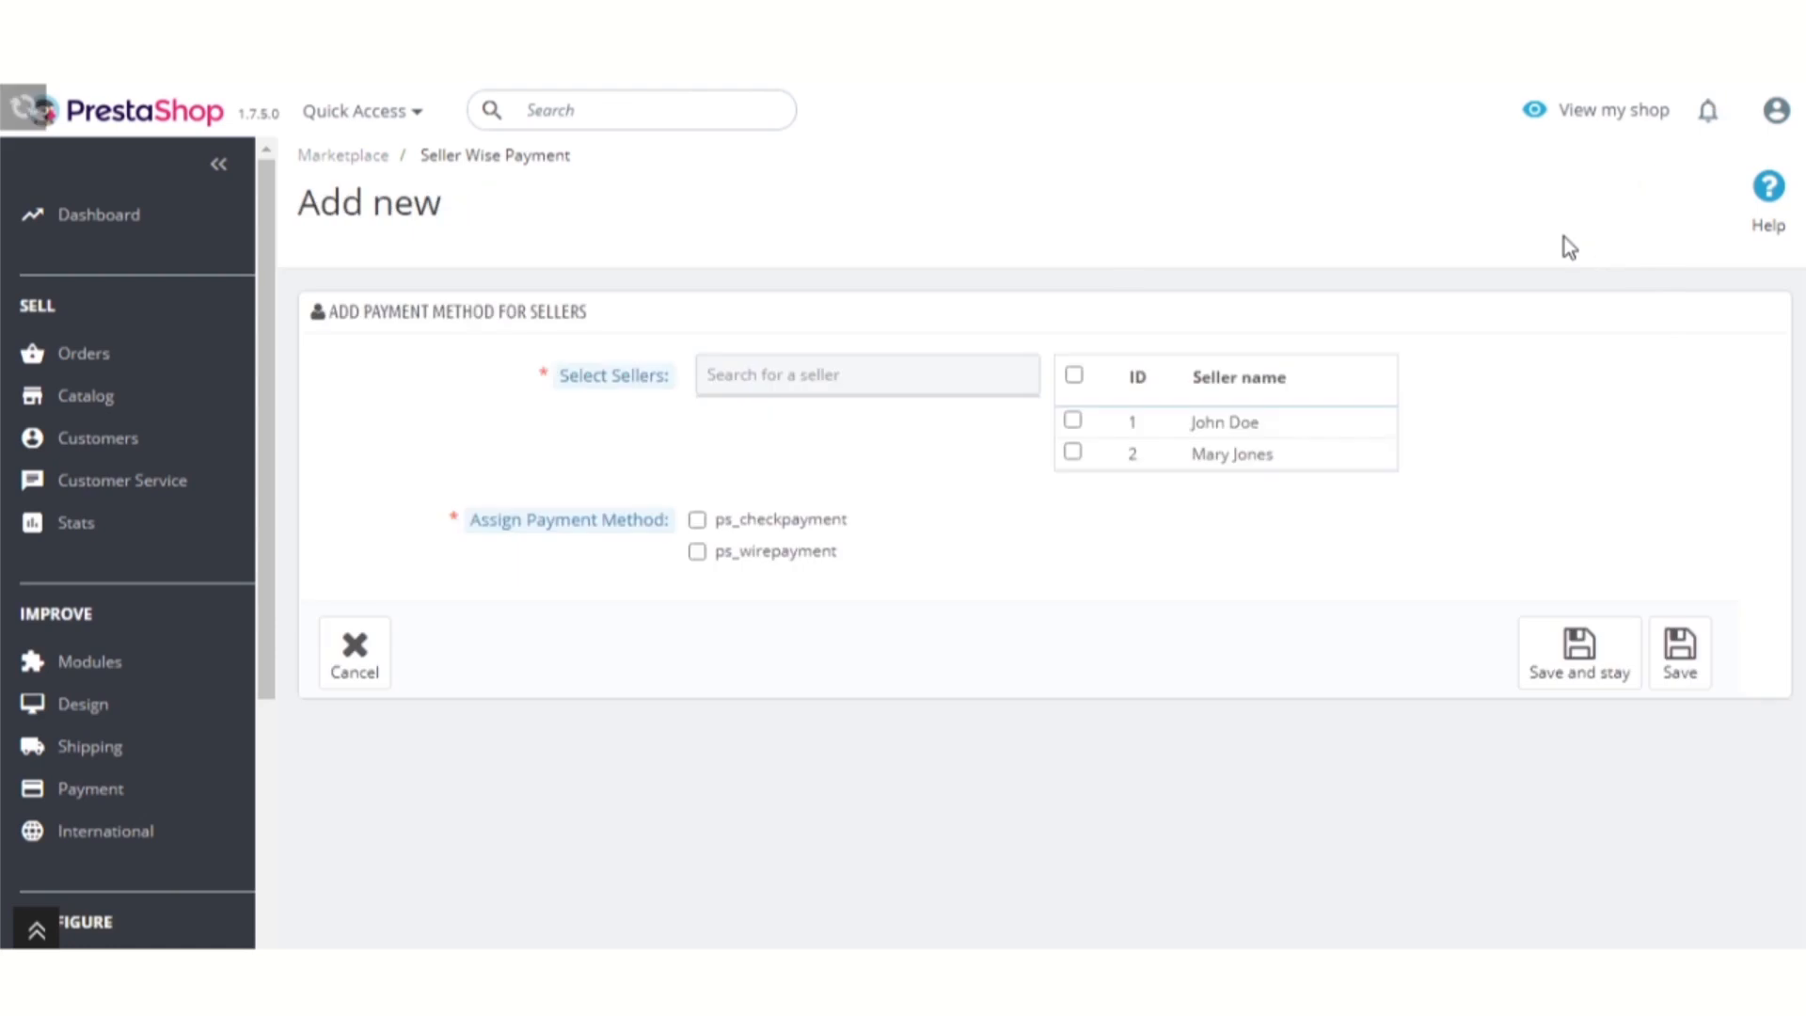
drag(589, 314, 337, 316)
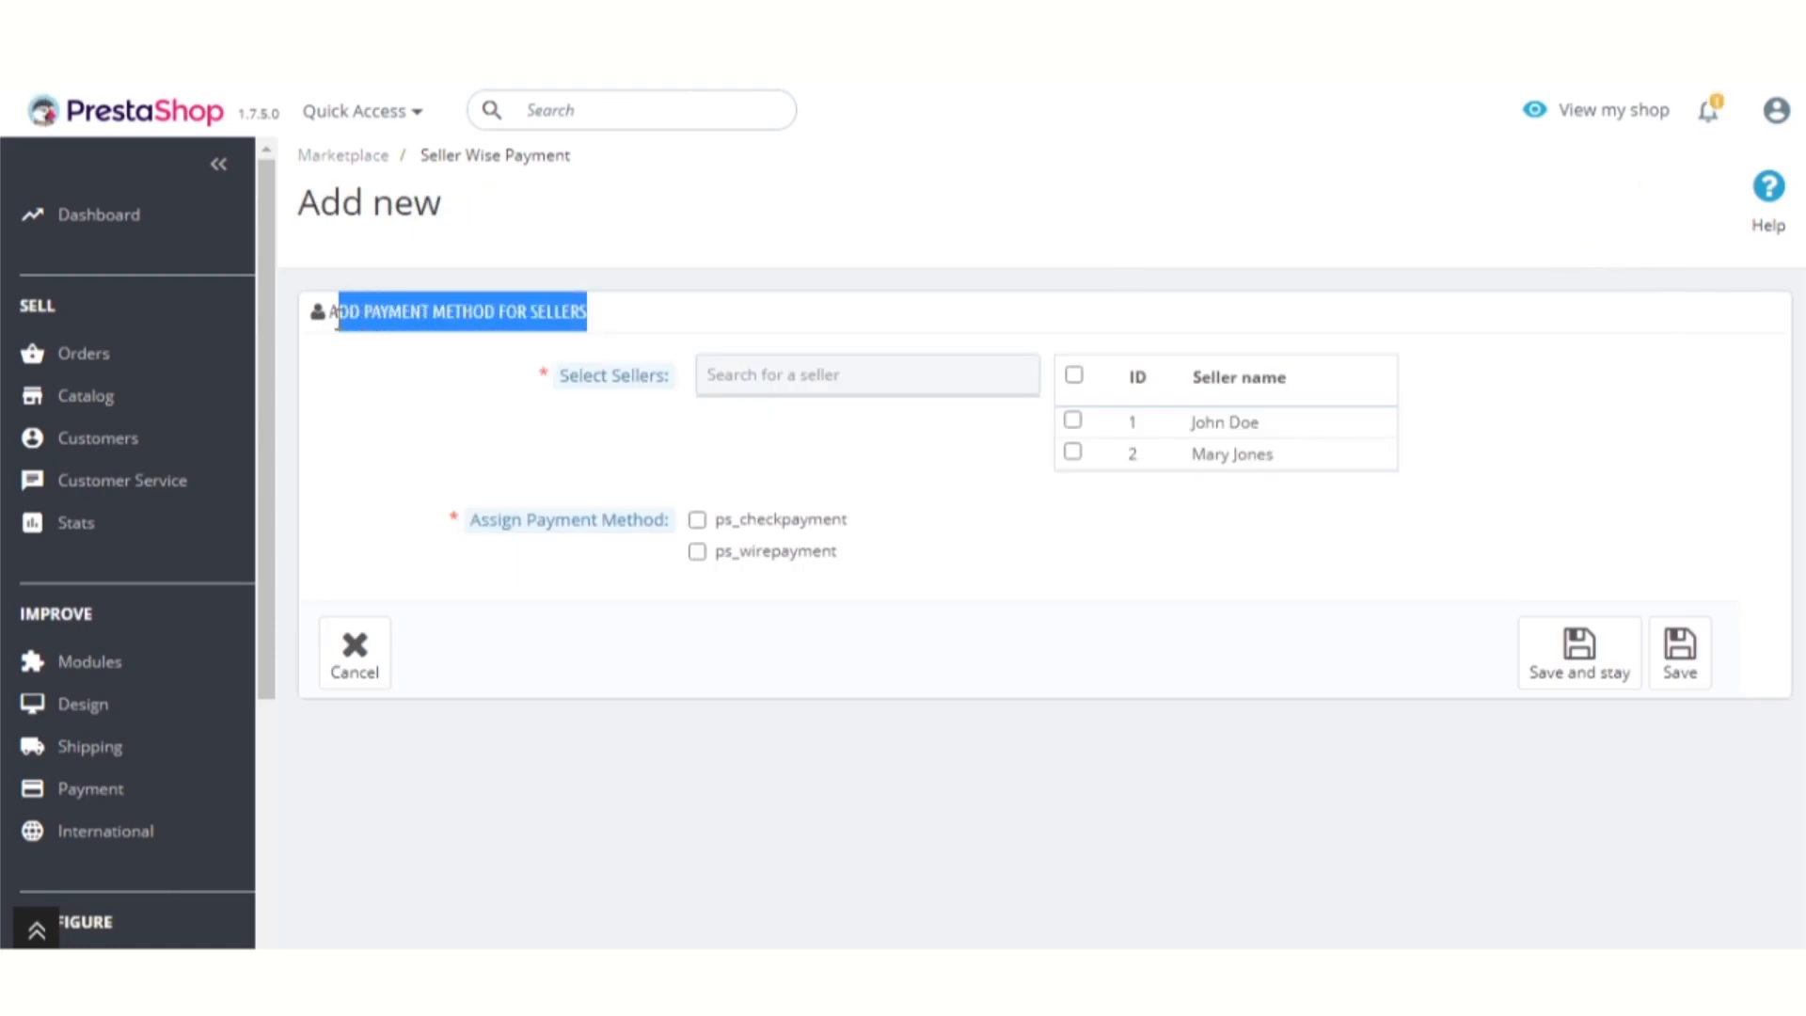
click(360, 409)
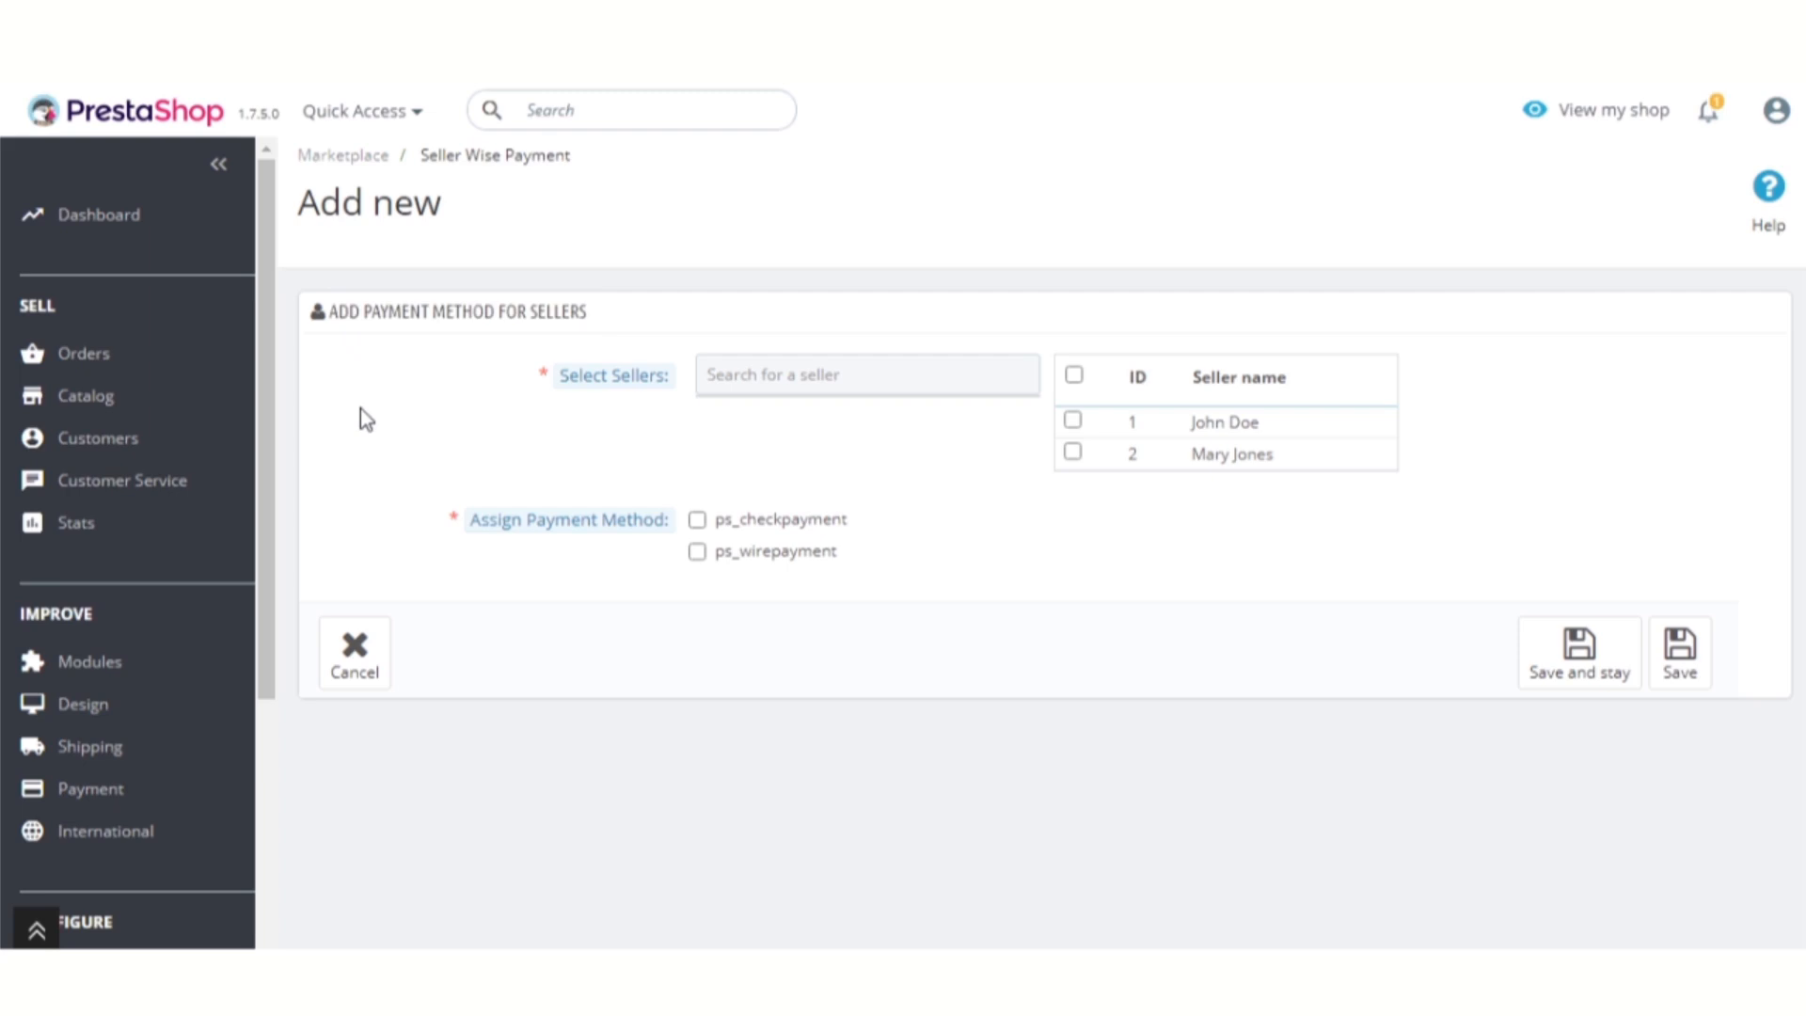
Step: Search for the first seller by name, select that seller, assign ps_checkpayment as the payment method and save the record
click(799, 377)
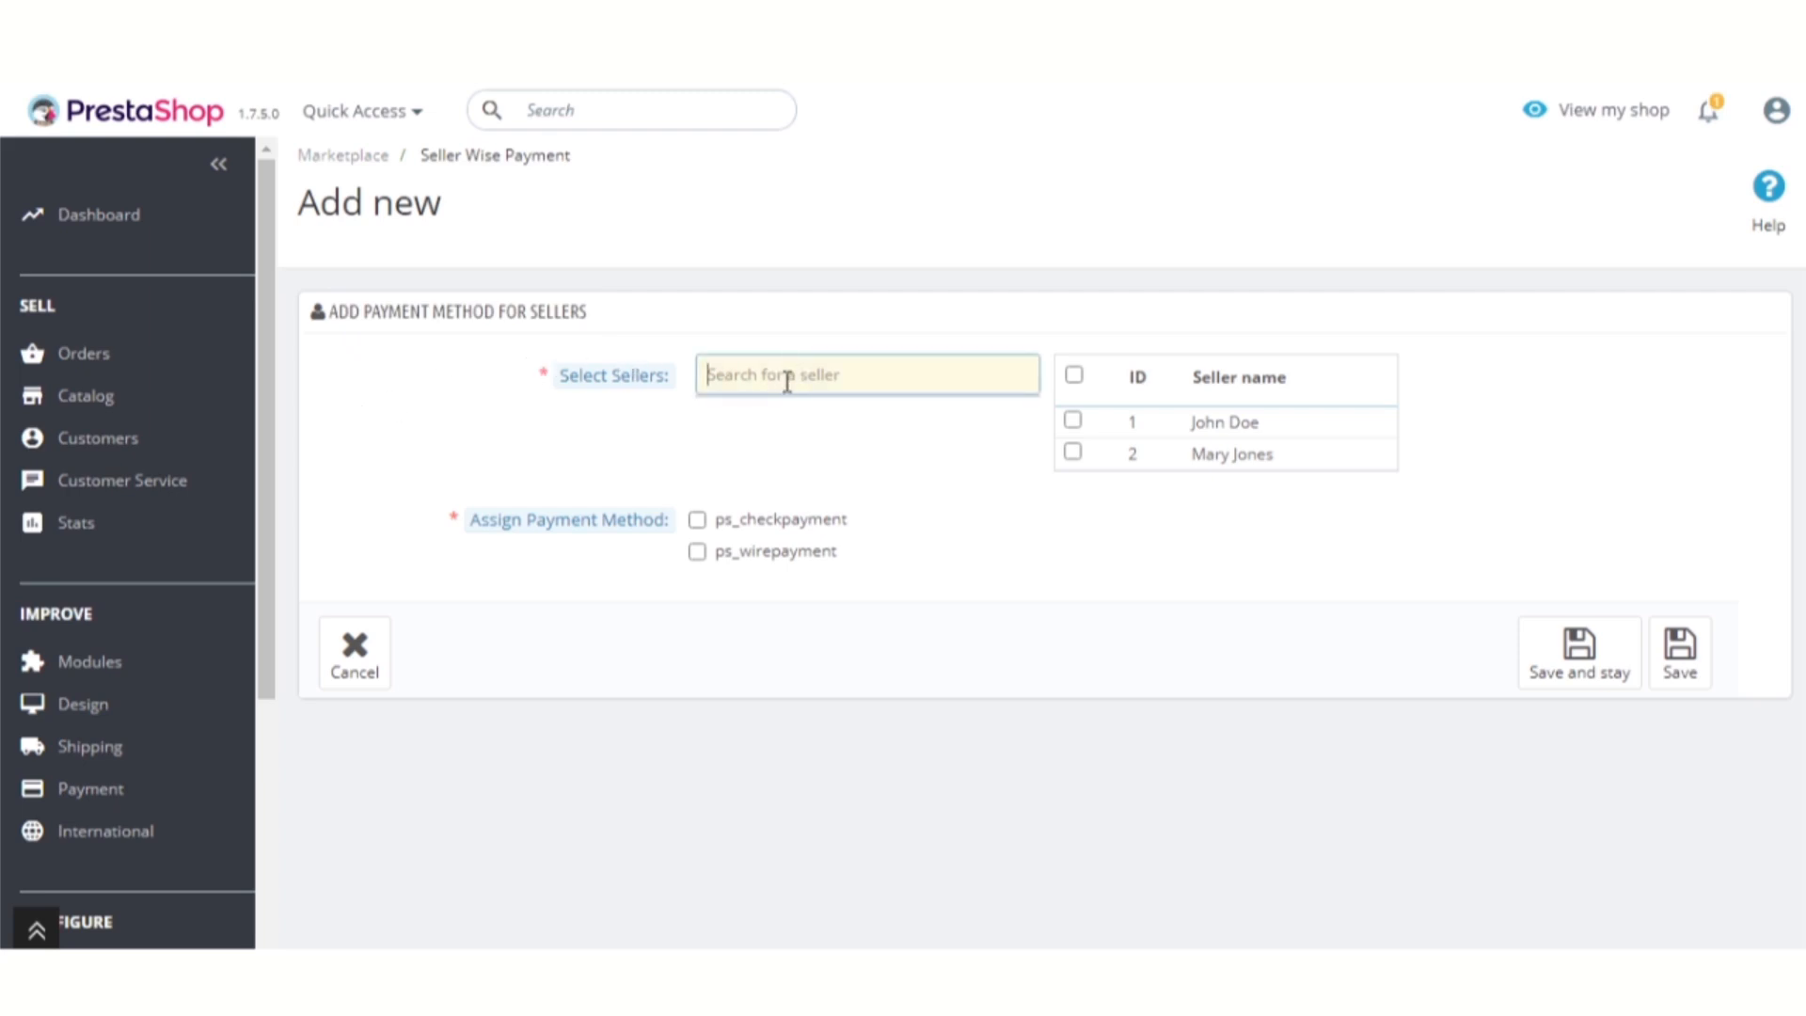
text(John)
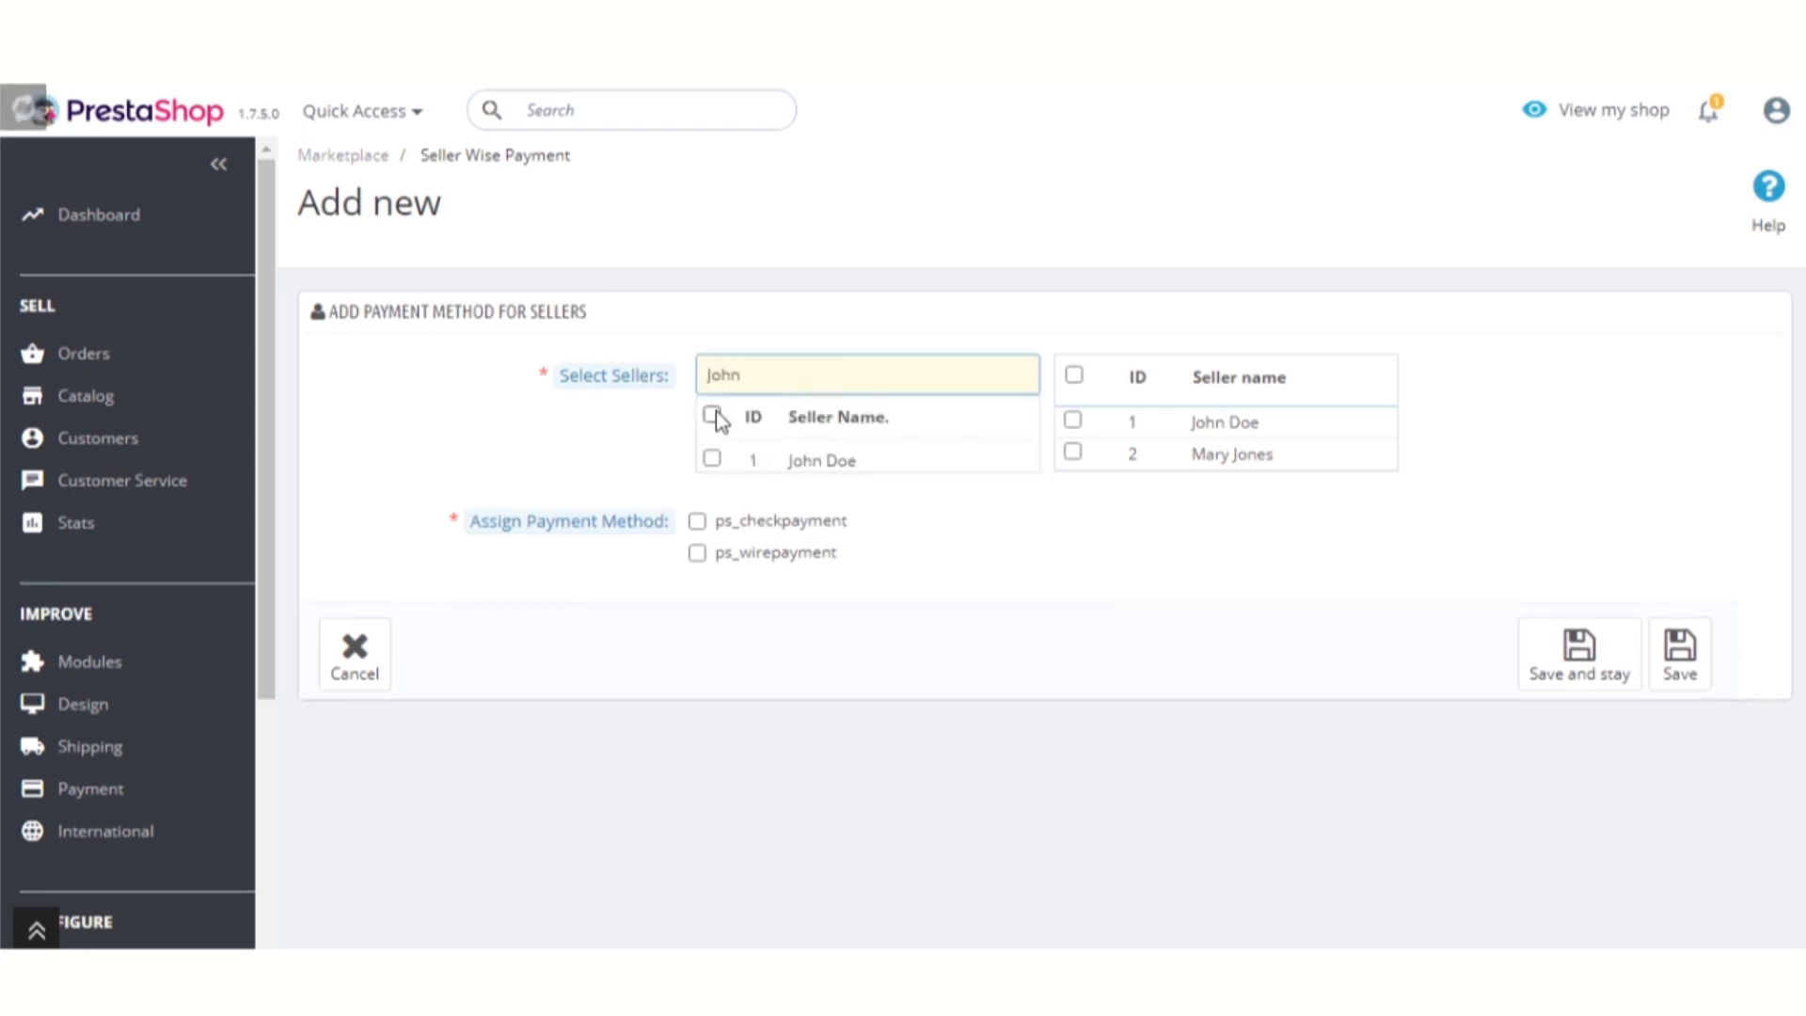
click(716, 417)
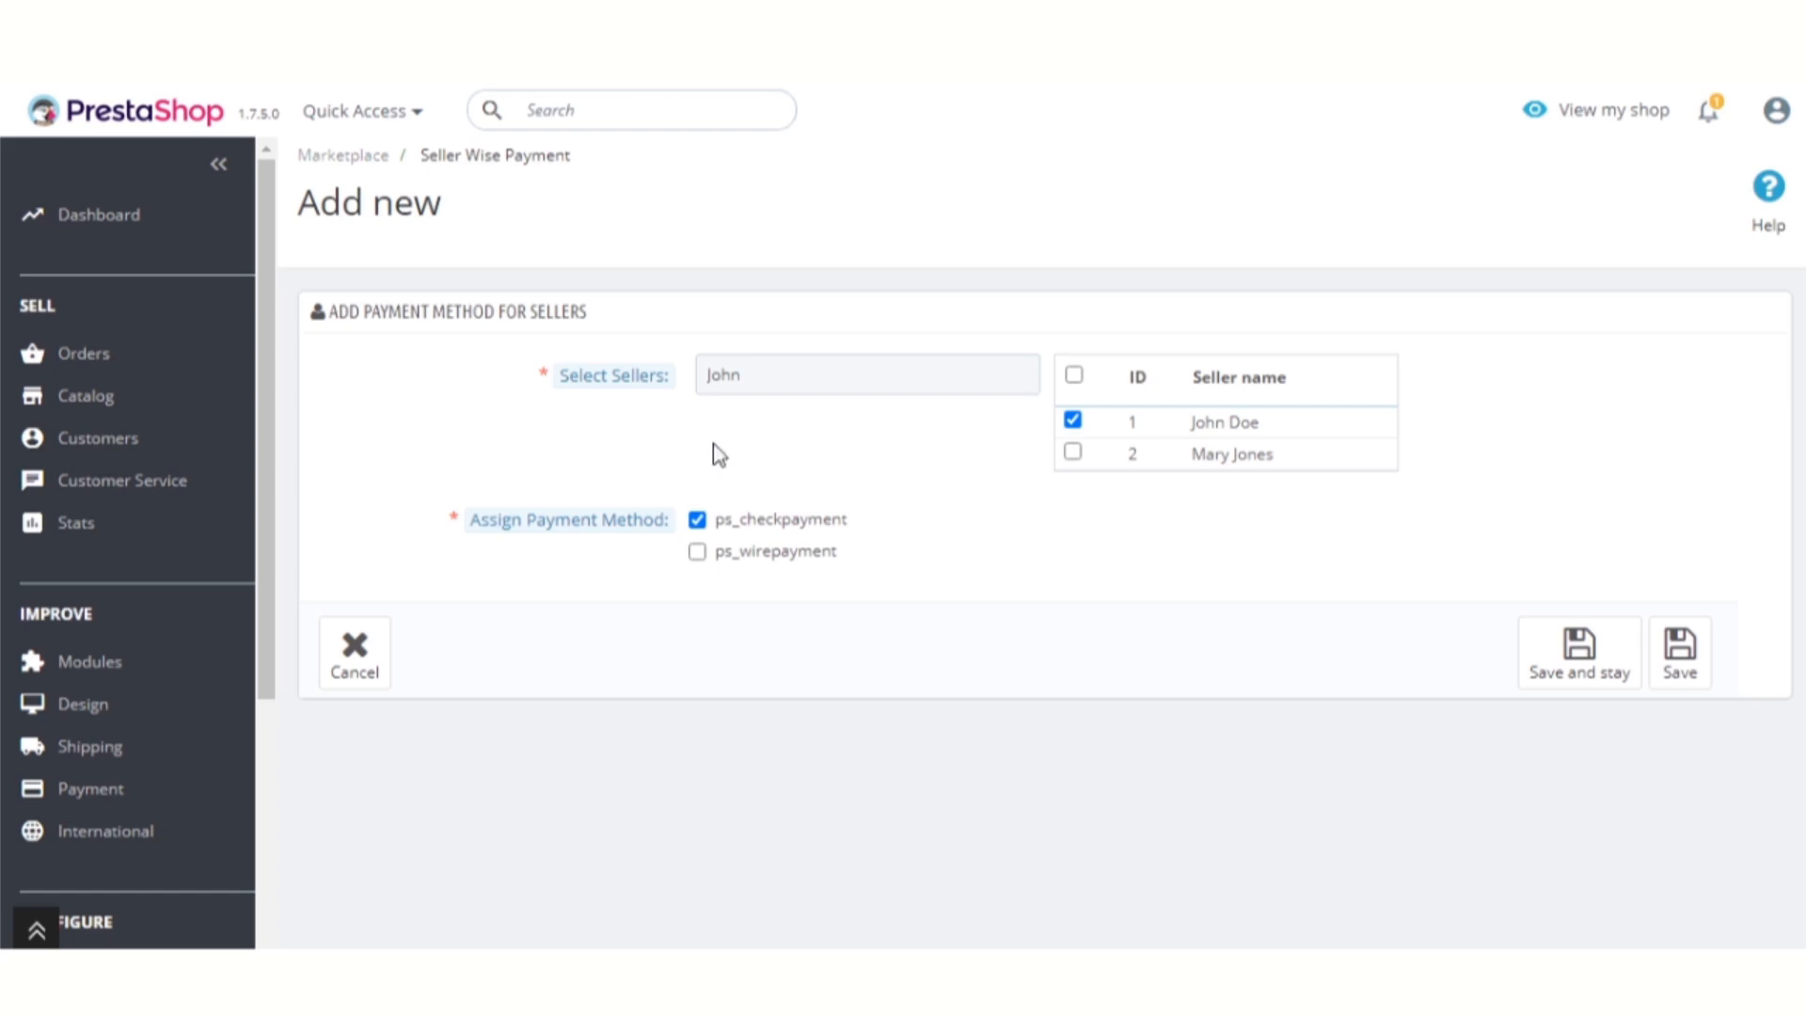
click(1619, 673)
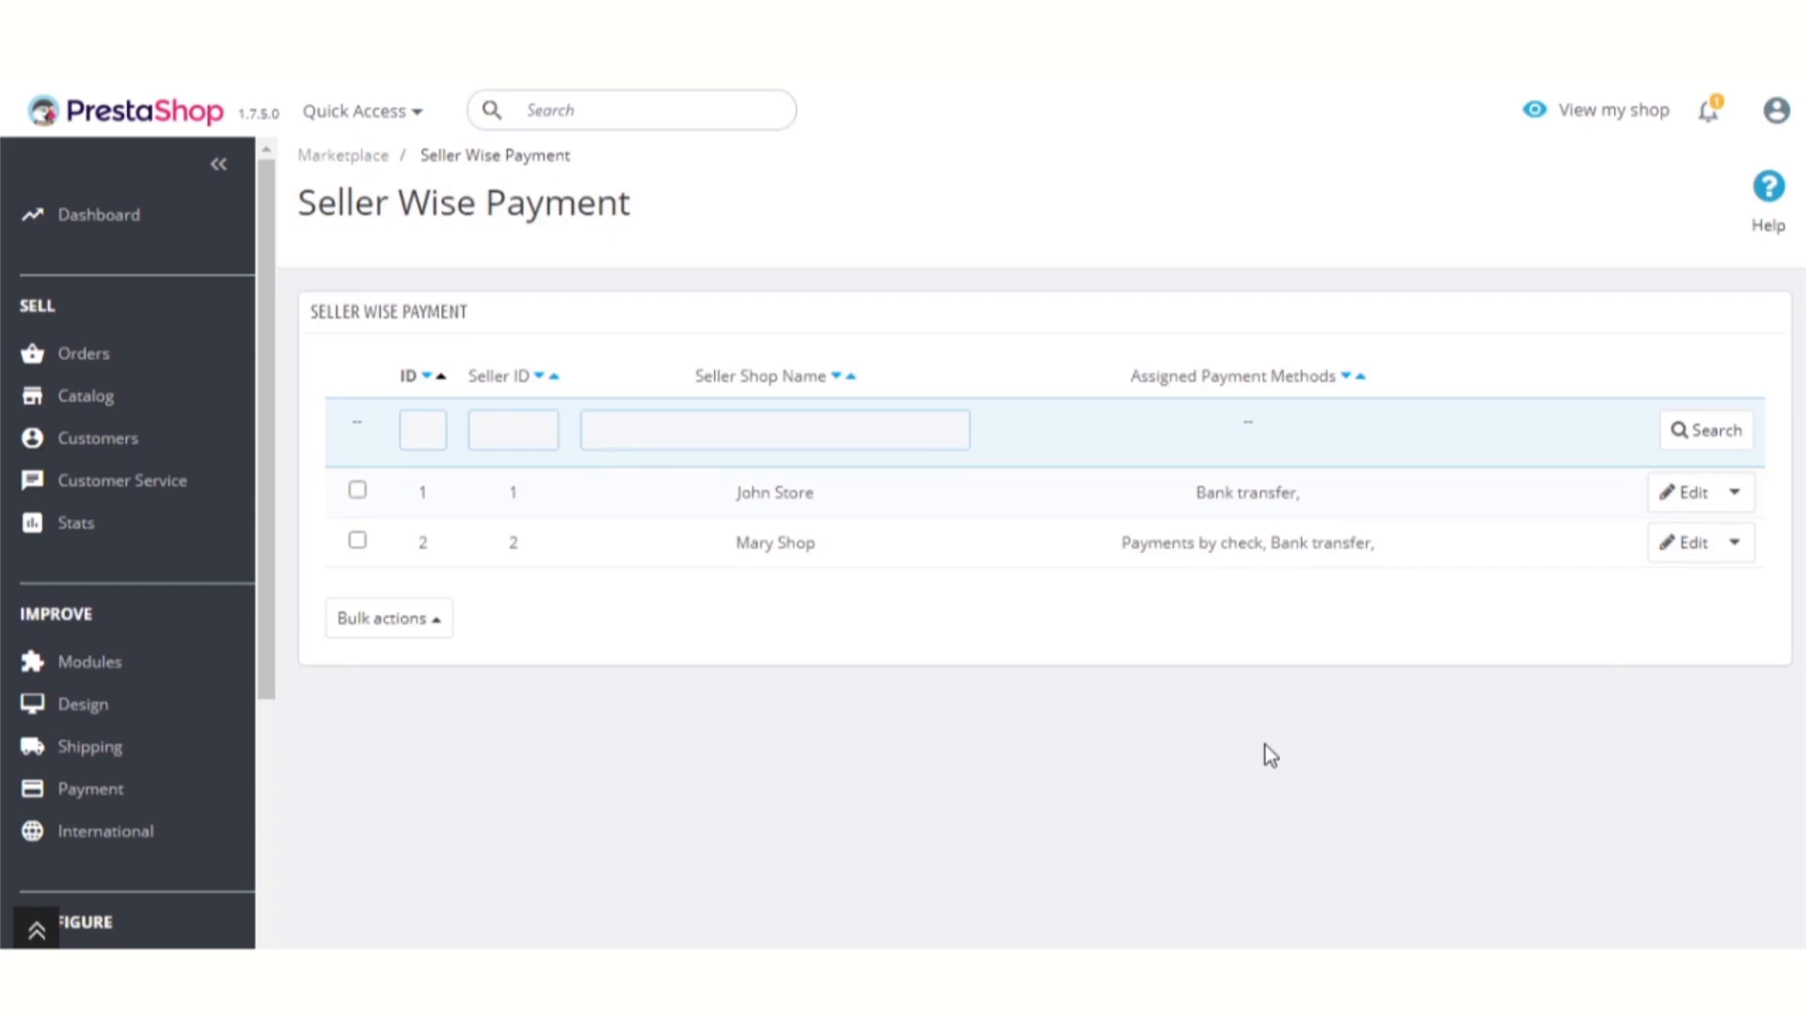
Step: Review the seller shop names and their assigned payment methods in the Seller Wise Payment list
drag(879, 569, 733, 563)
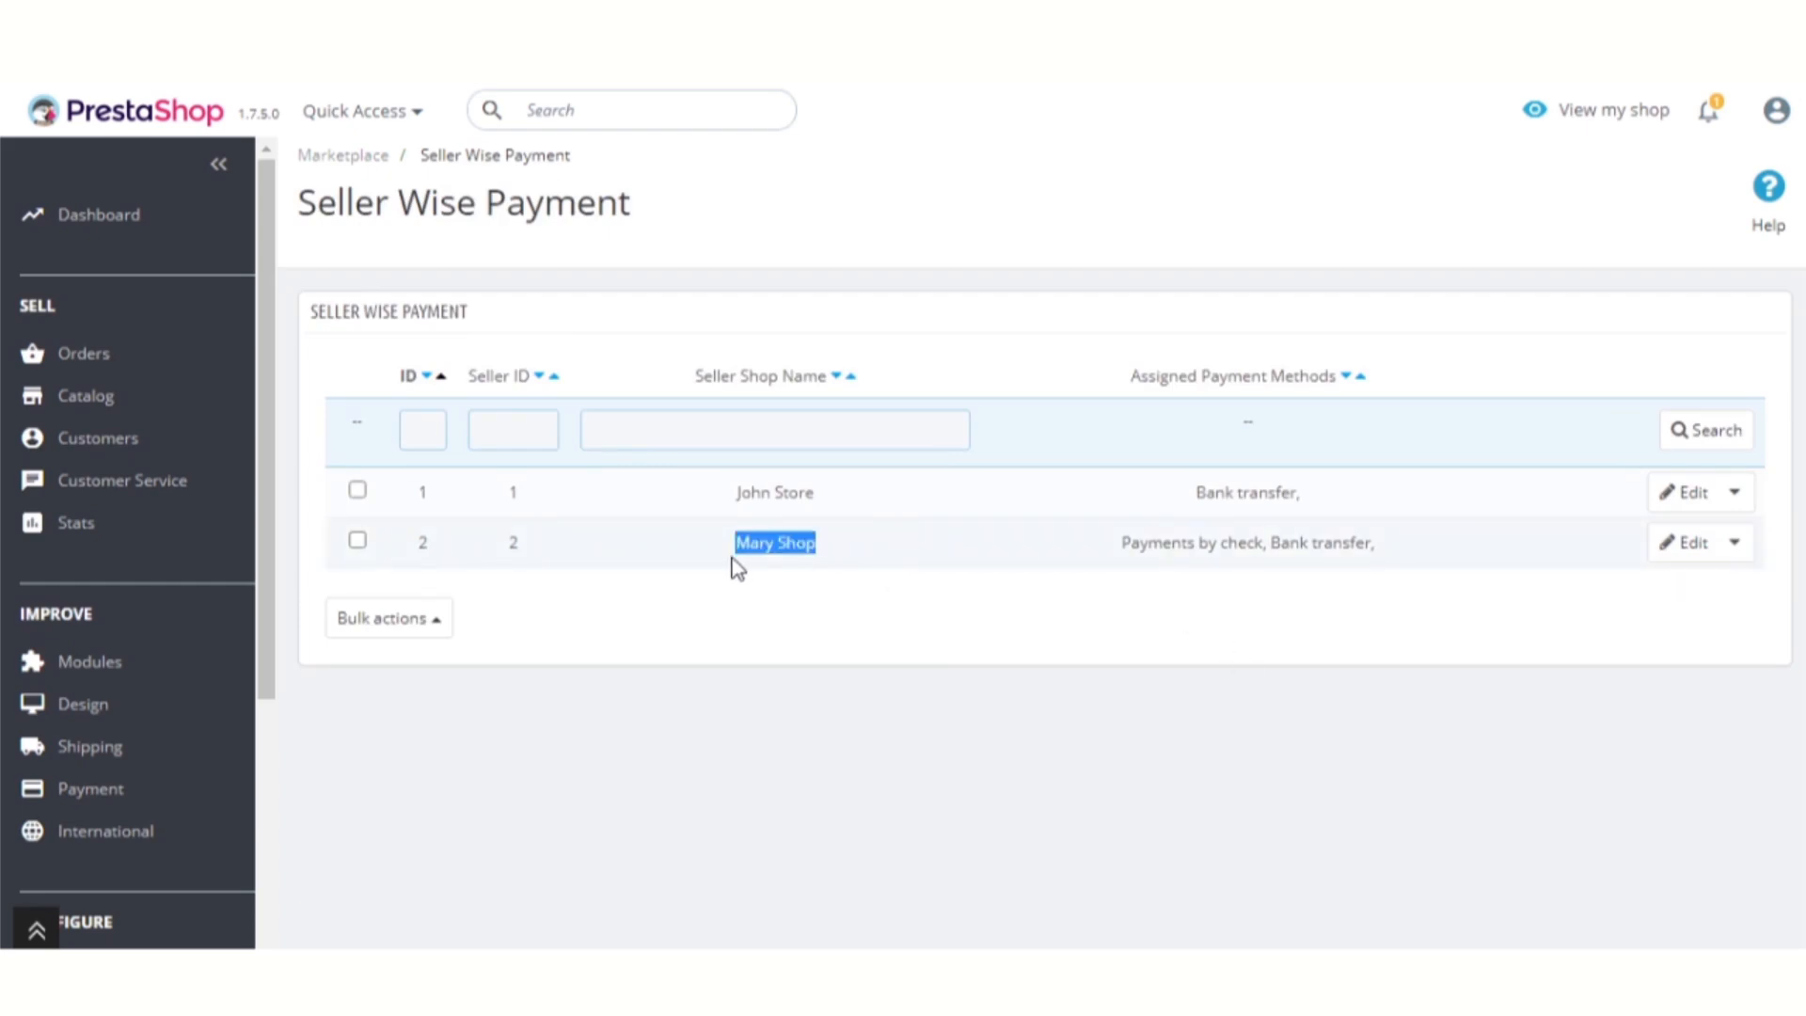
drag(820, 493, 696, 500)
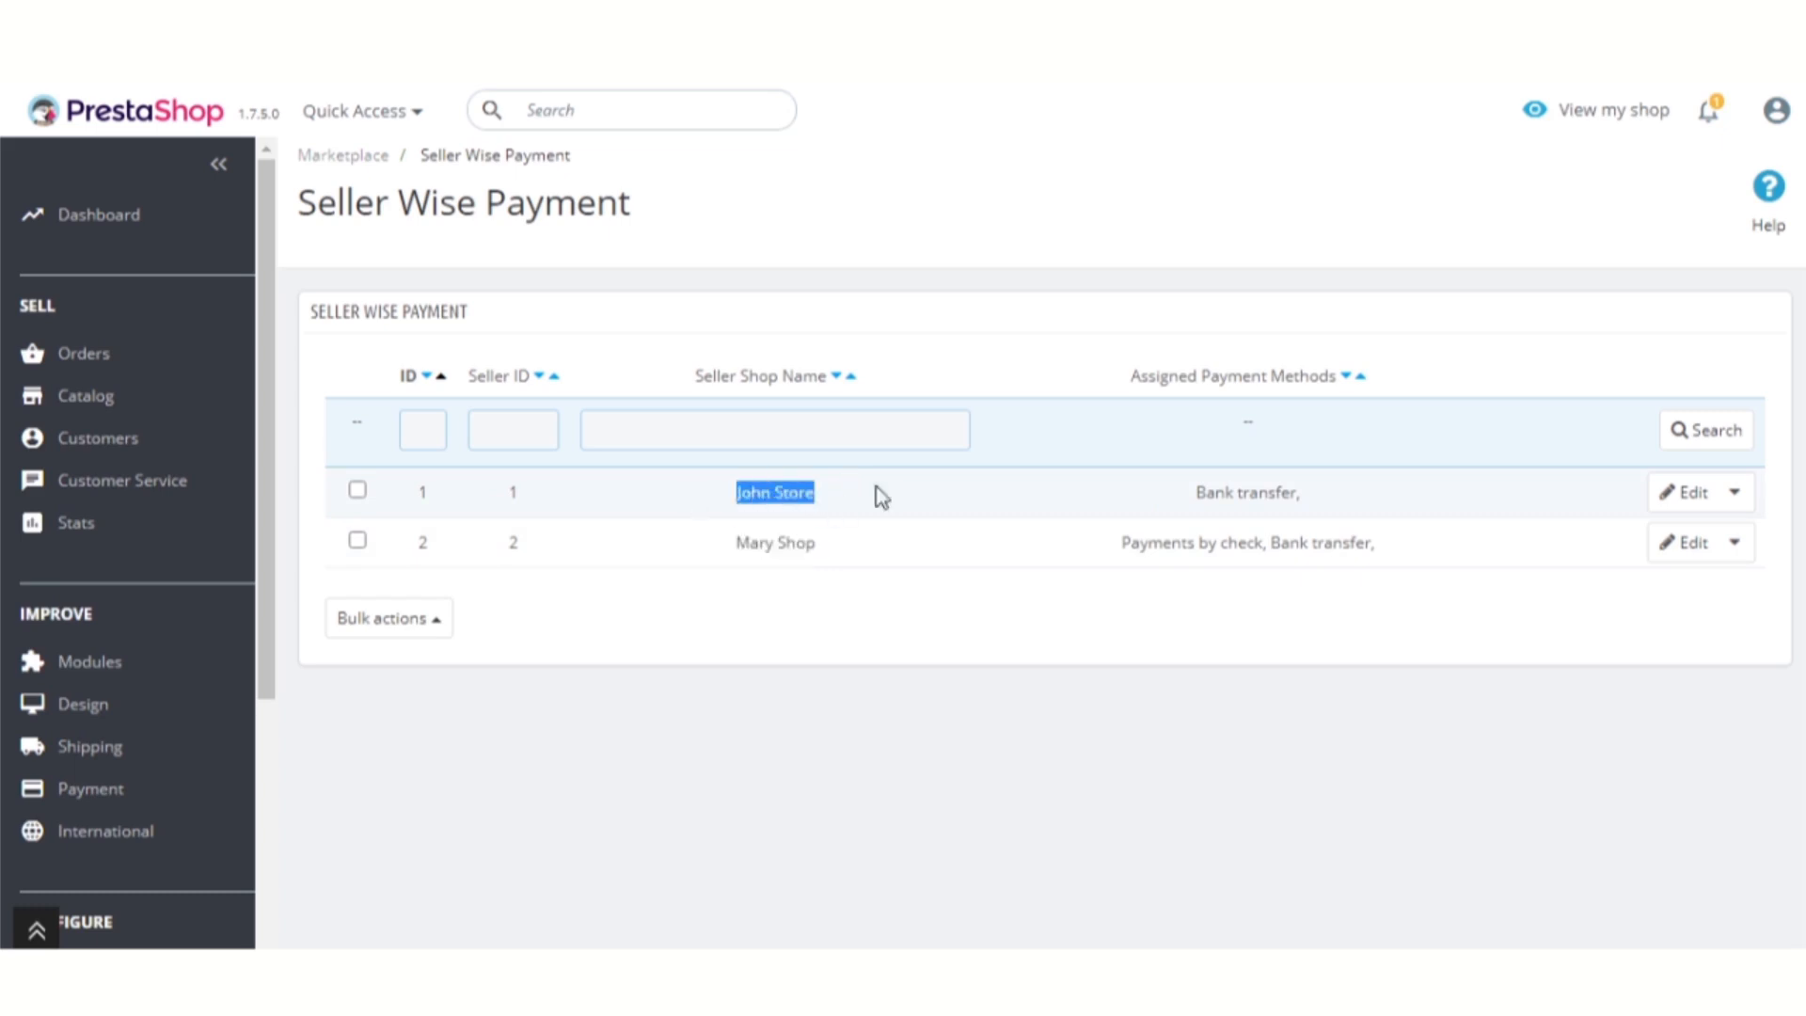
click(1437, 559)
drag(1435, 558, 1109, 564)
click(1279, 607)
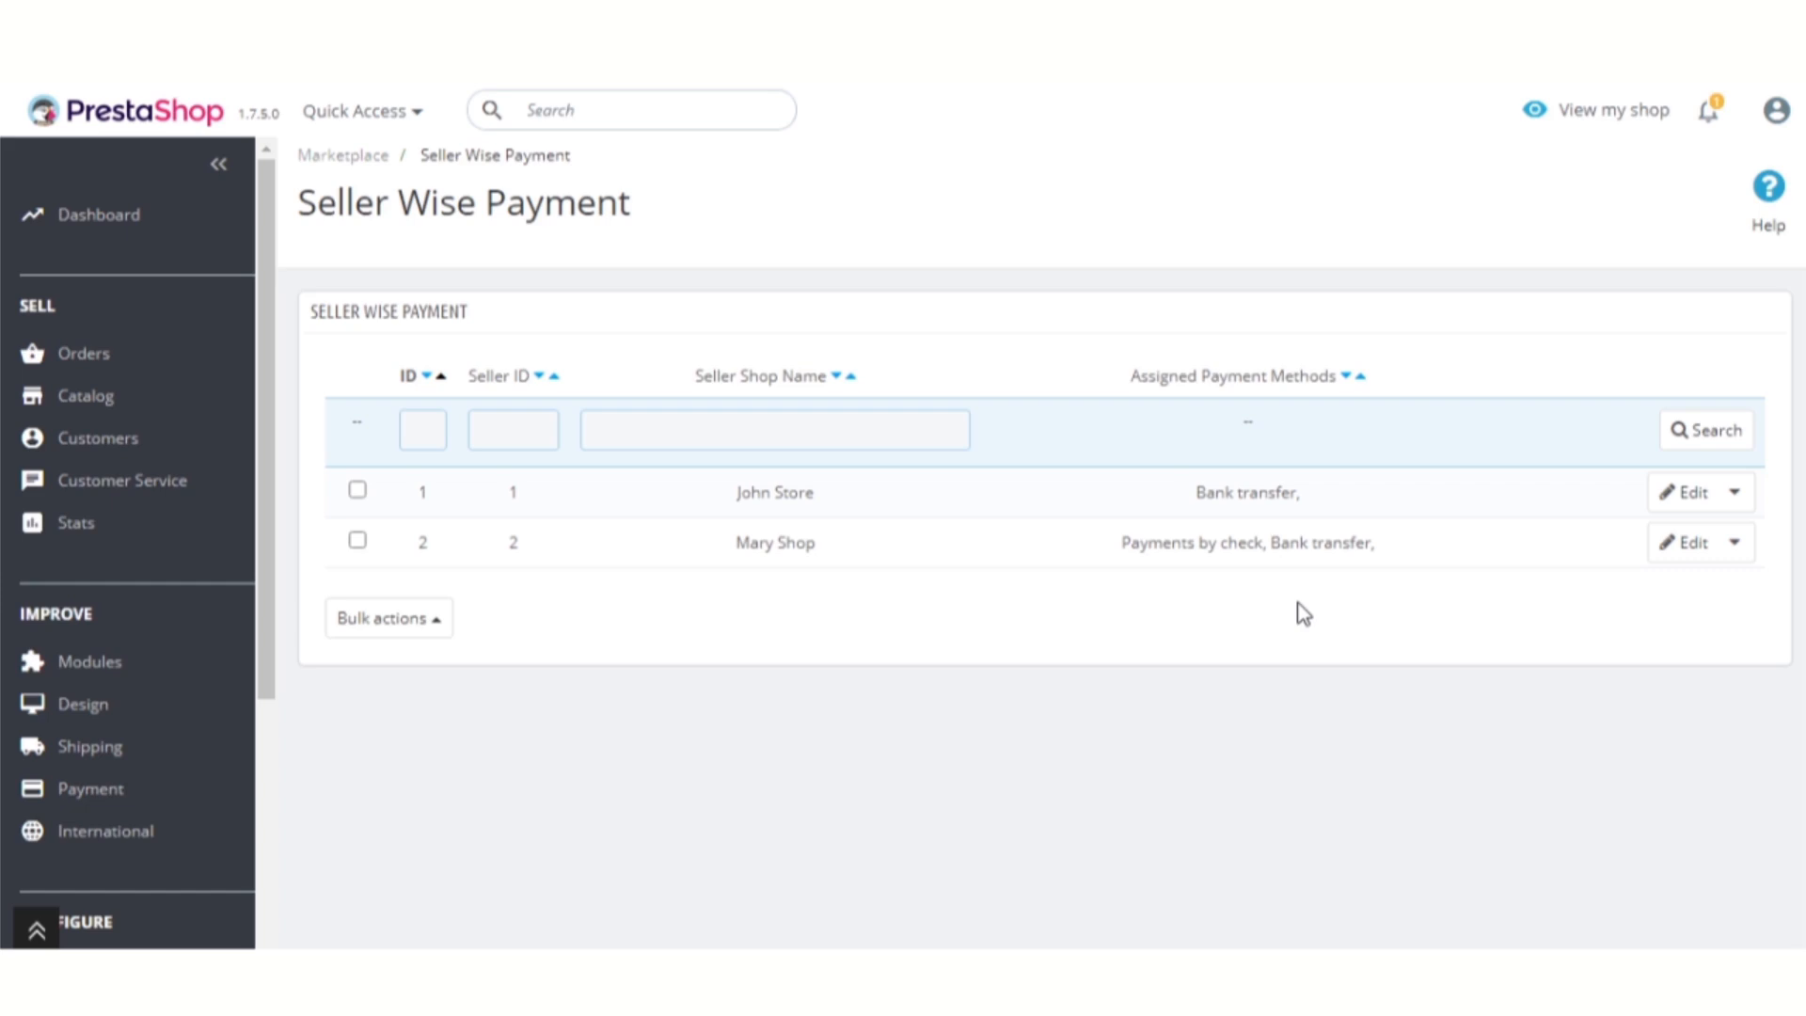
Step: Edit the first seller's record to replace ps_wirepayment with ps_checkpayment, and save the change
click(1671, 506)
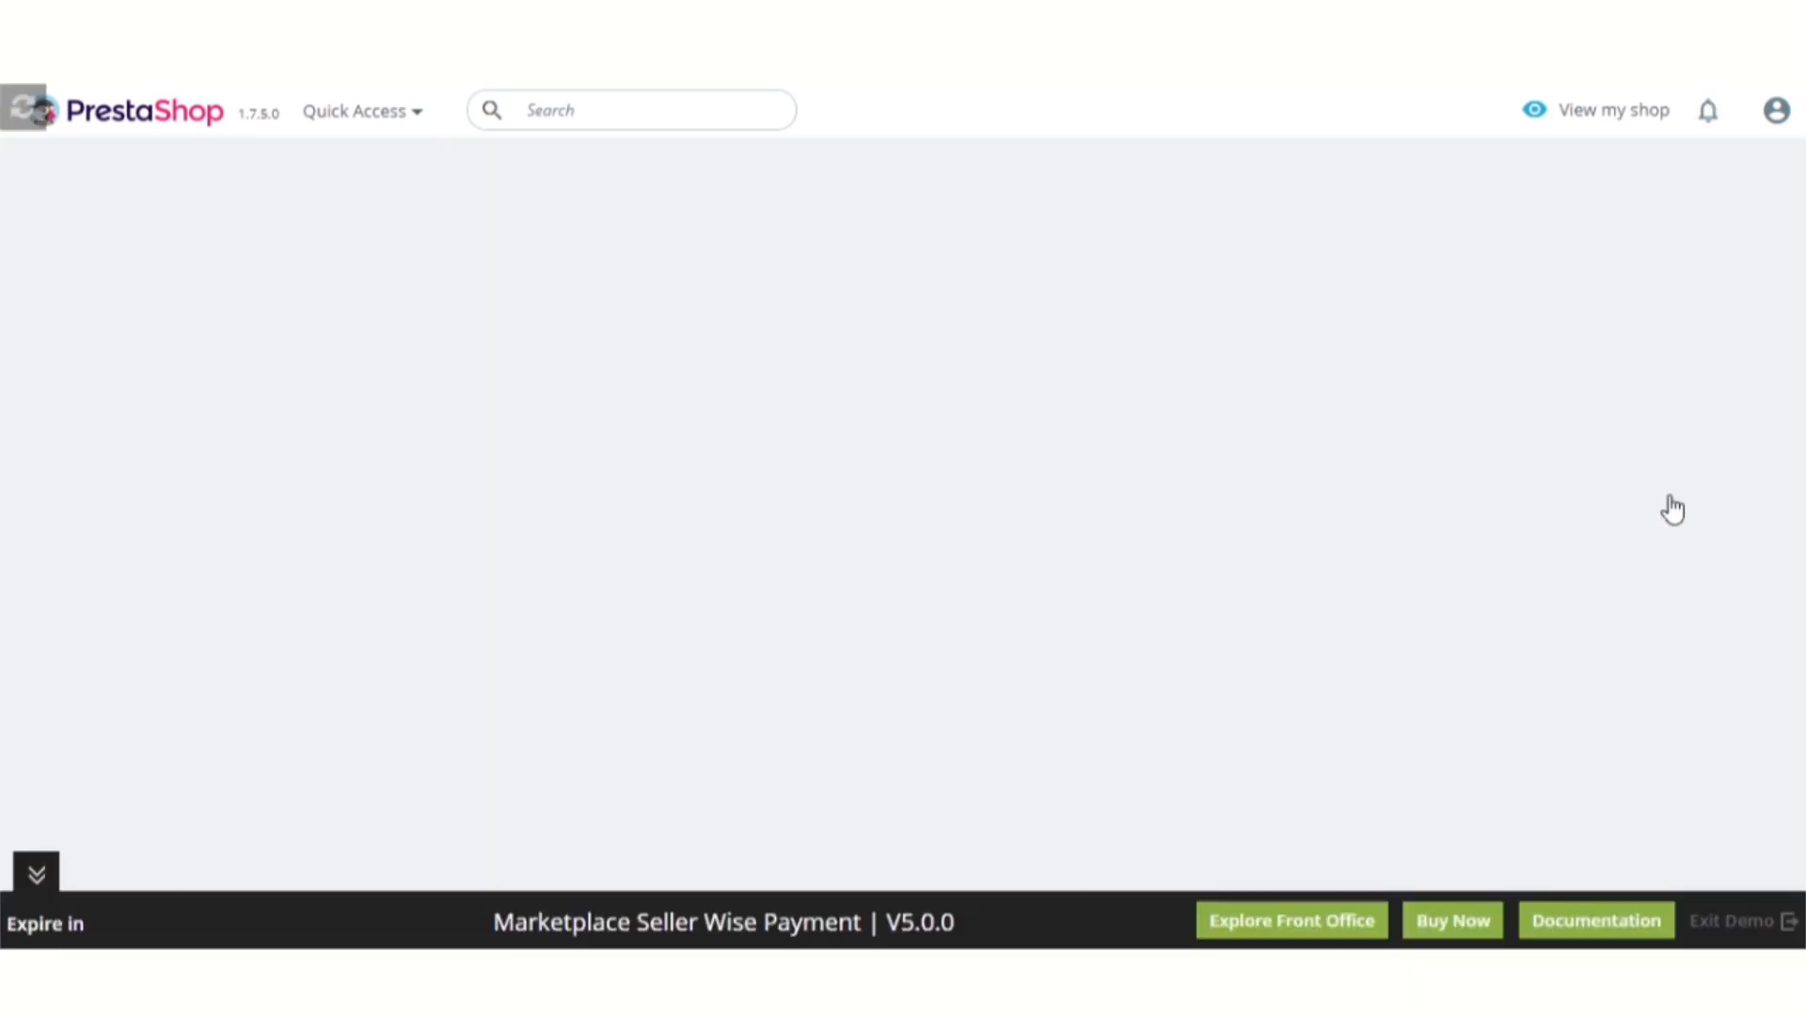
drag(536, 334, 324, 319)
click(395, 475)
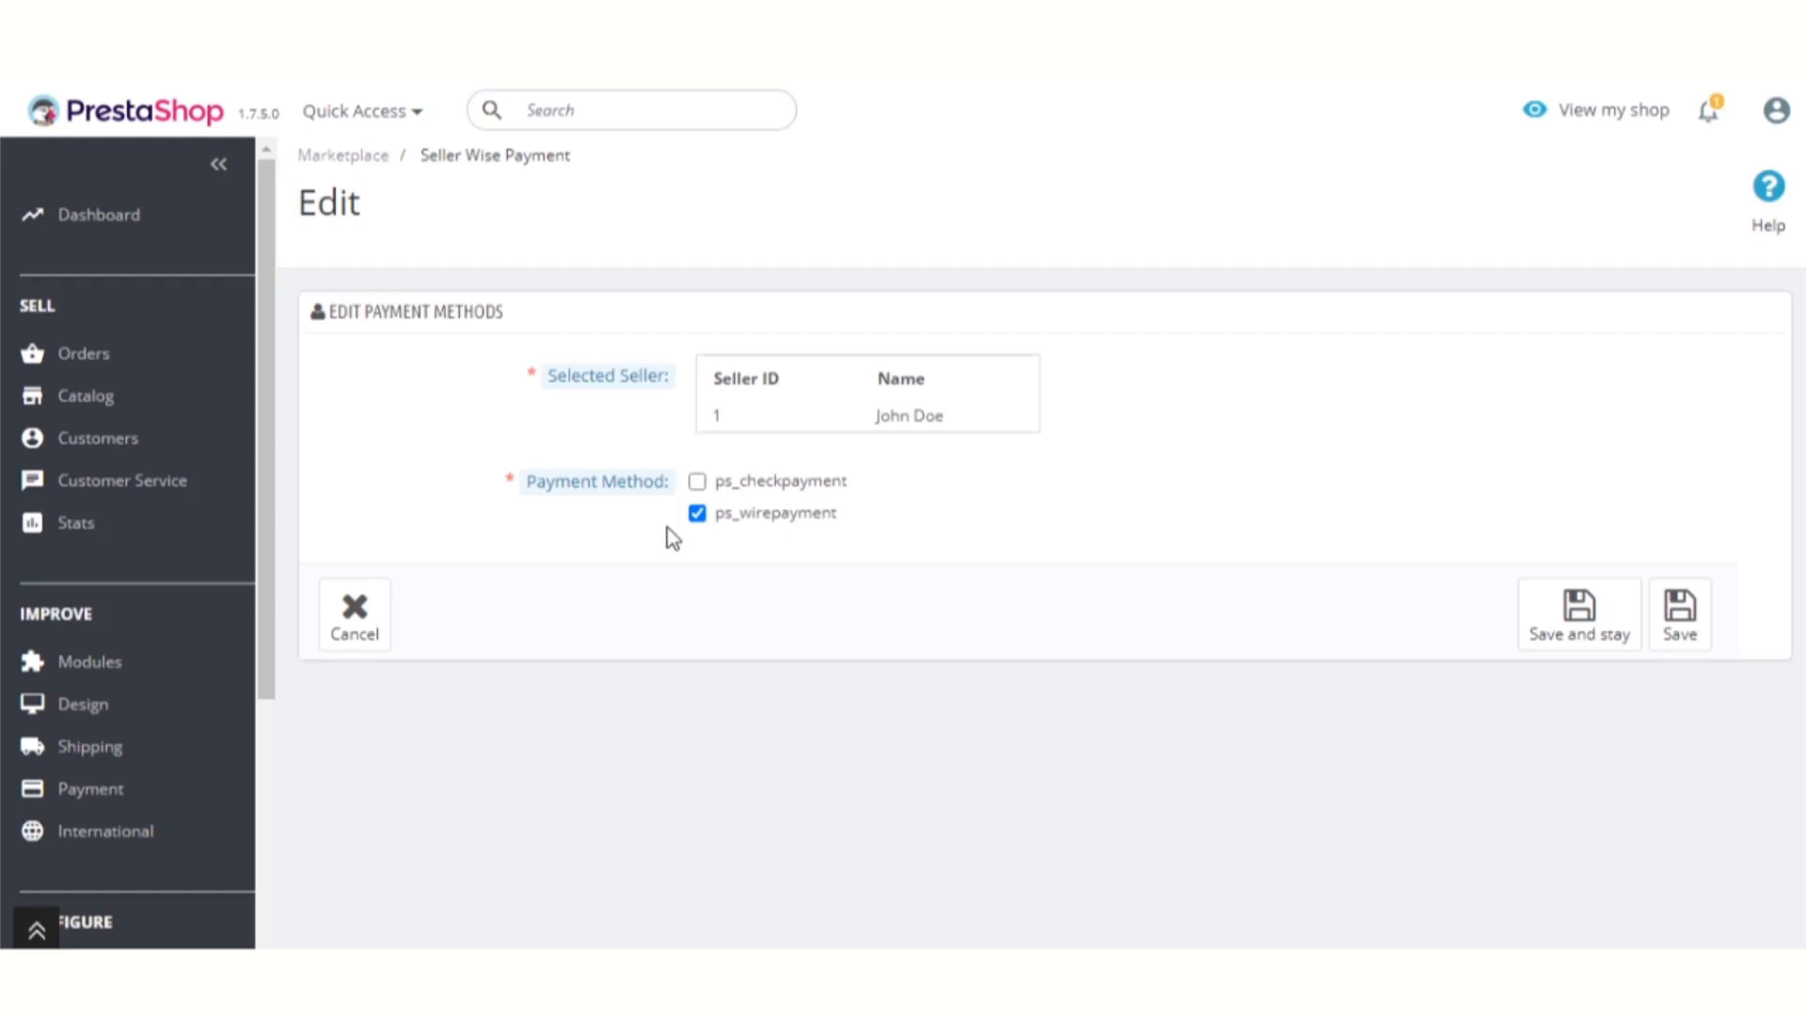
click(703, 516)
click(1584, 613)
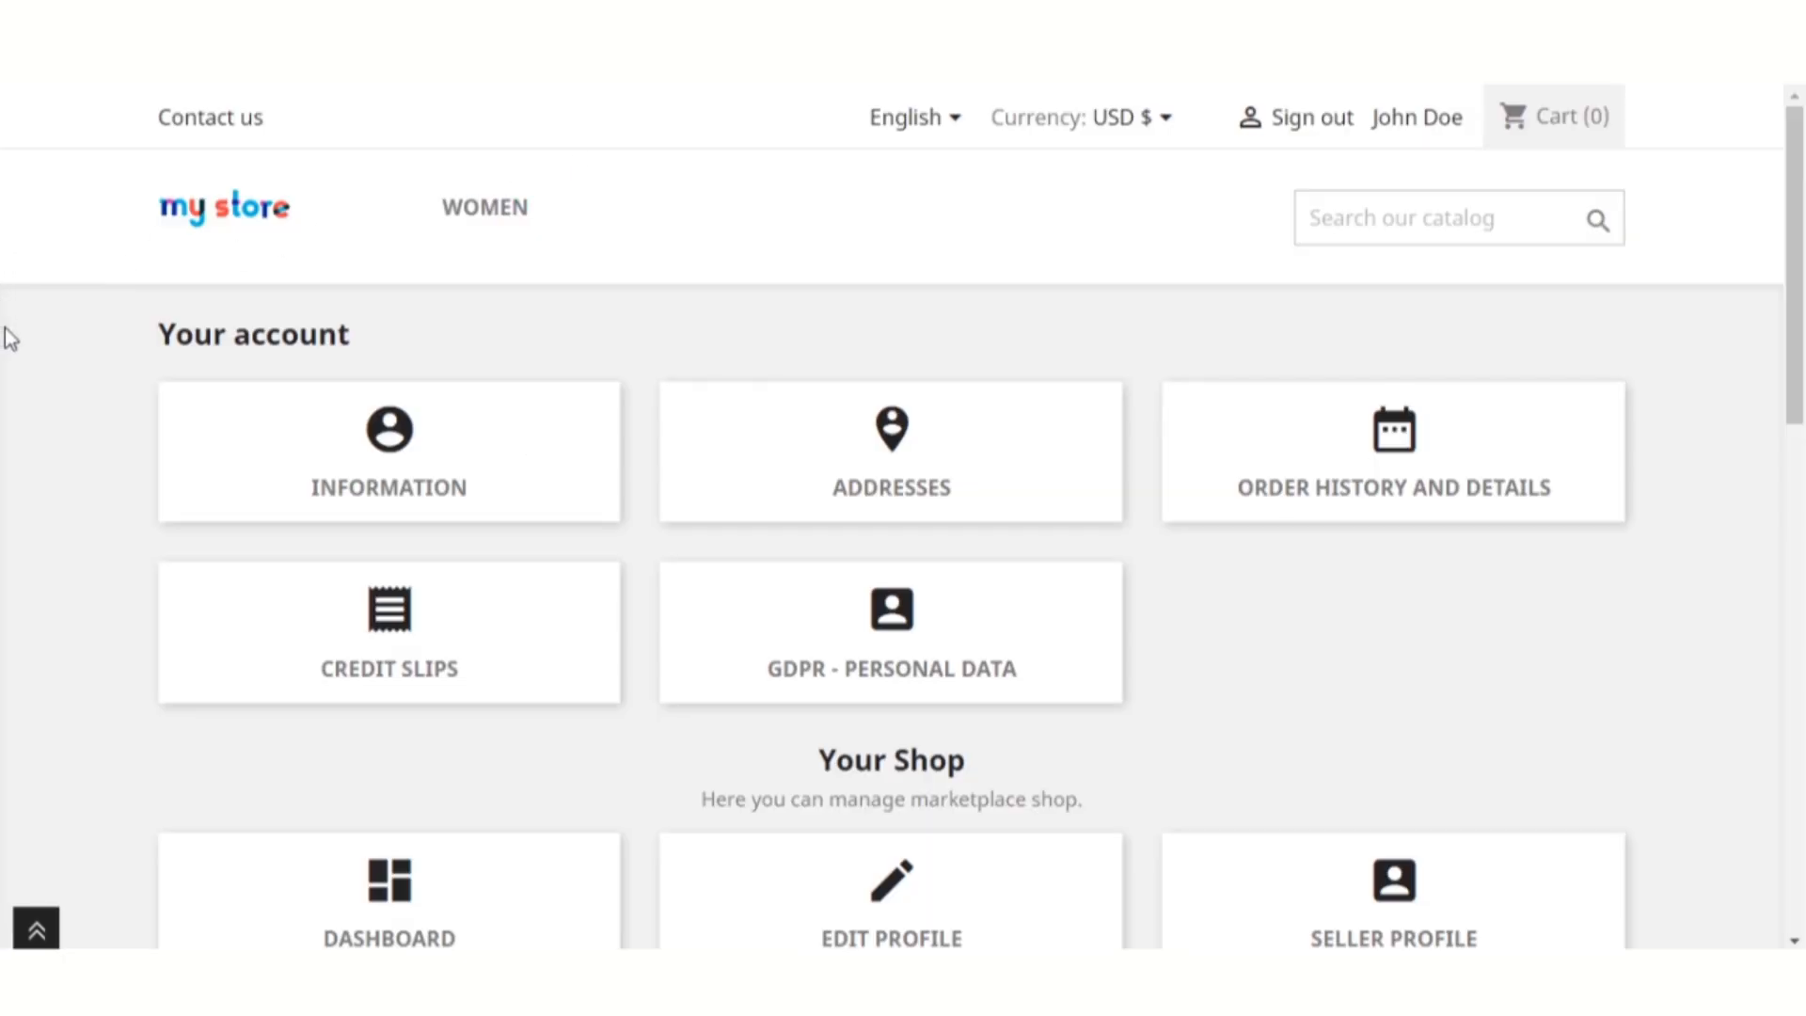
Step: Open Assigned Payment Methods from the seller's storefront account and check the listed payment method
scroll(4, 329, down, 8)
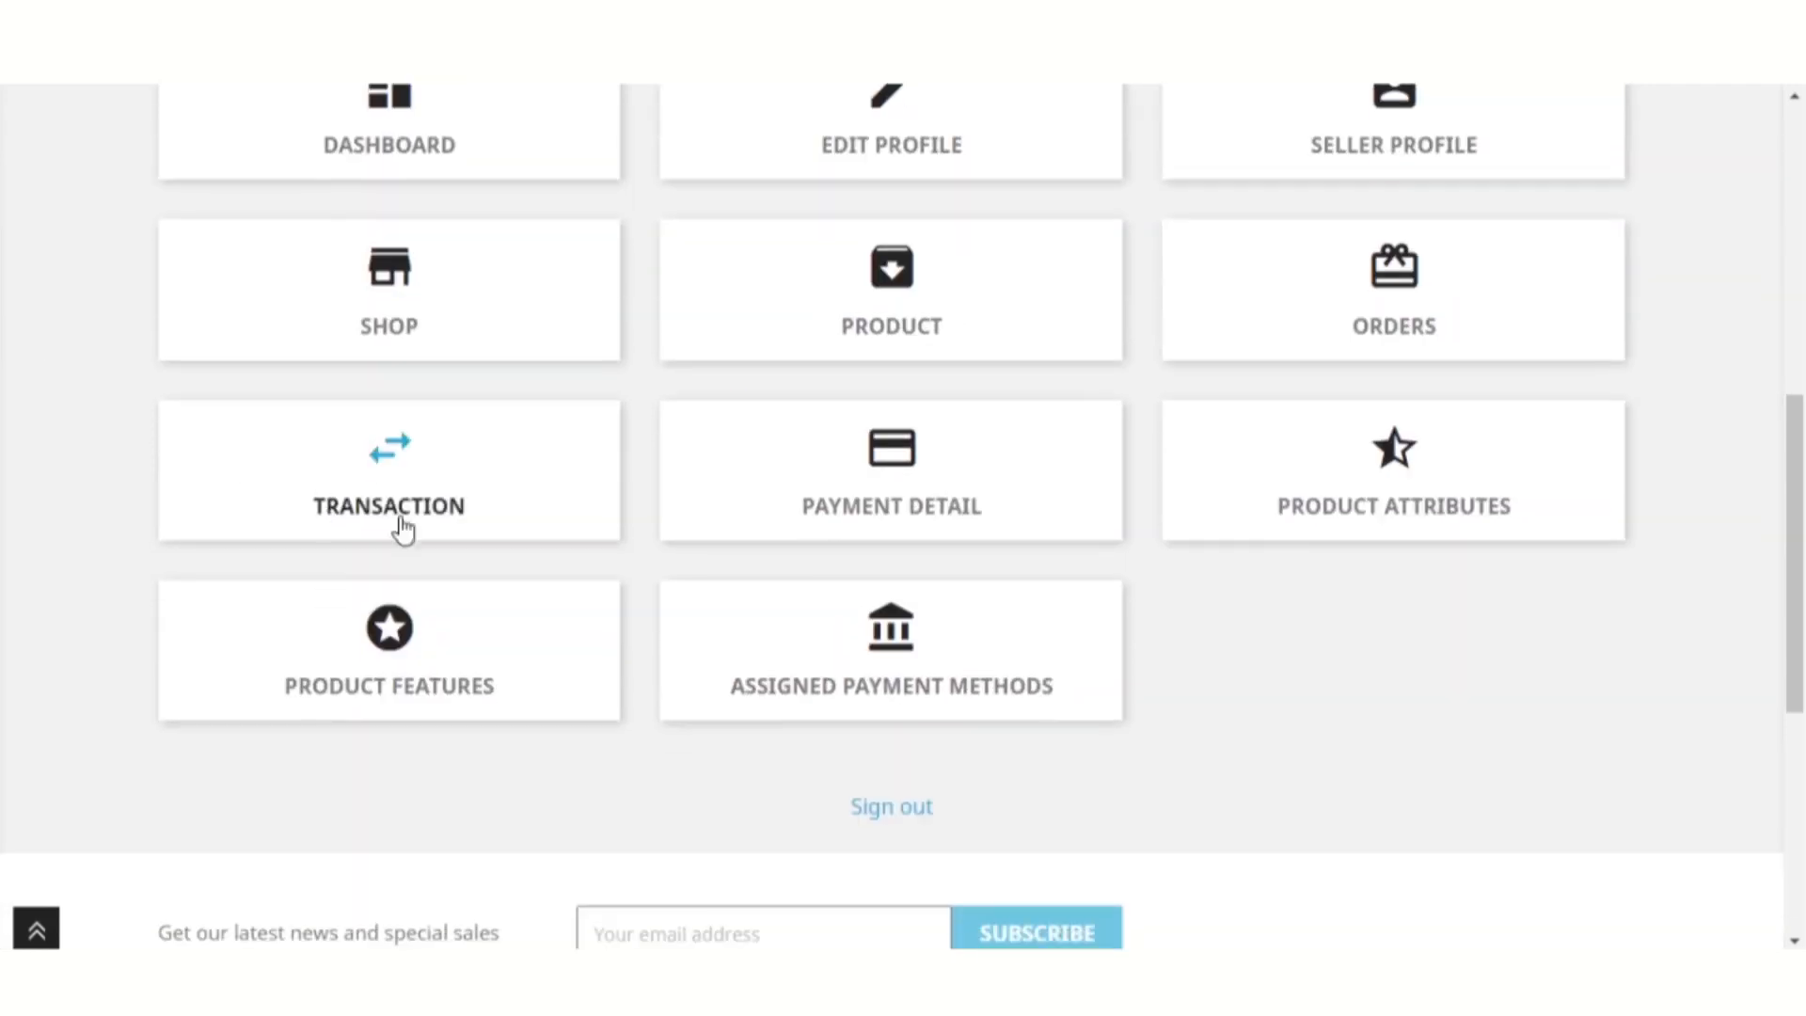
click(1063, 647)
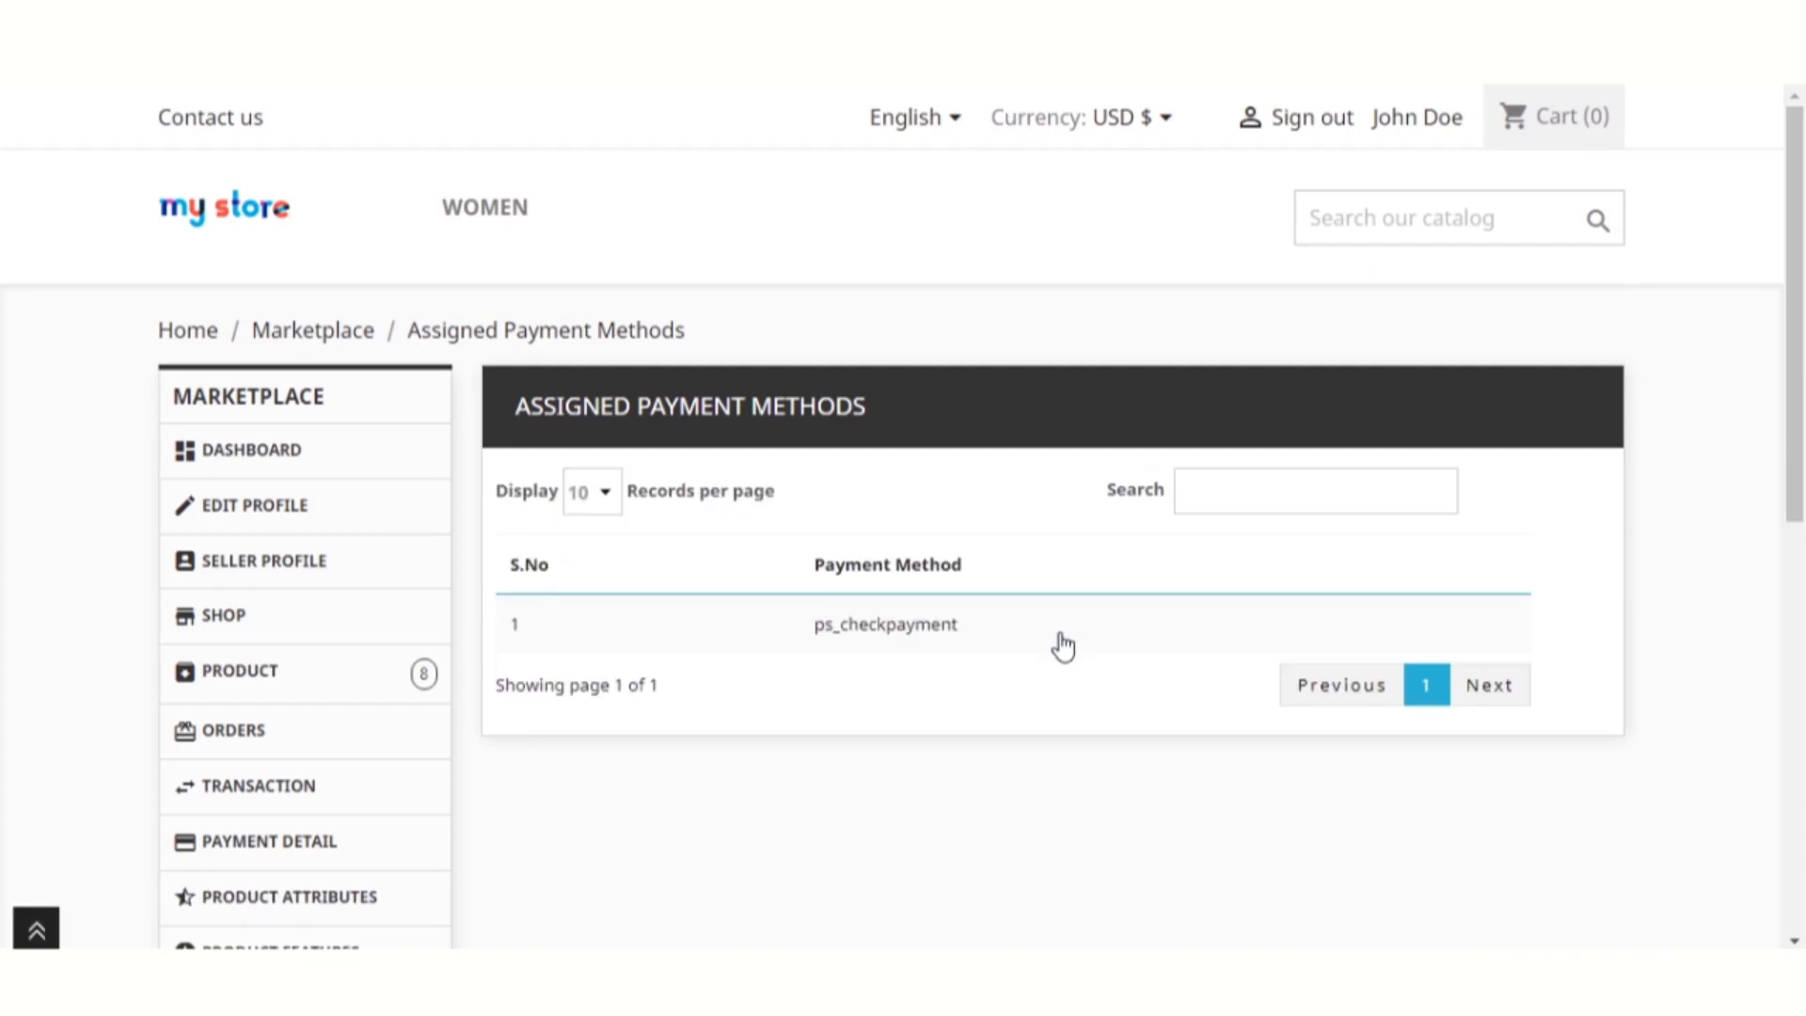
drag(960, 626, 786, 630)
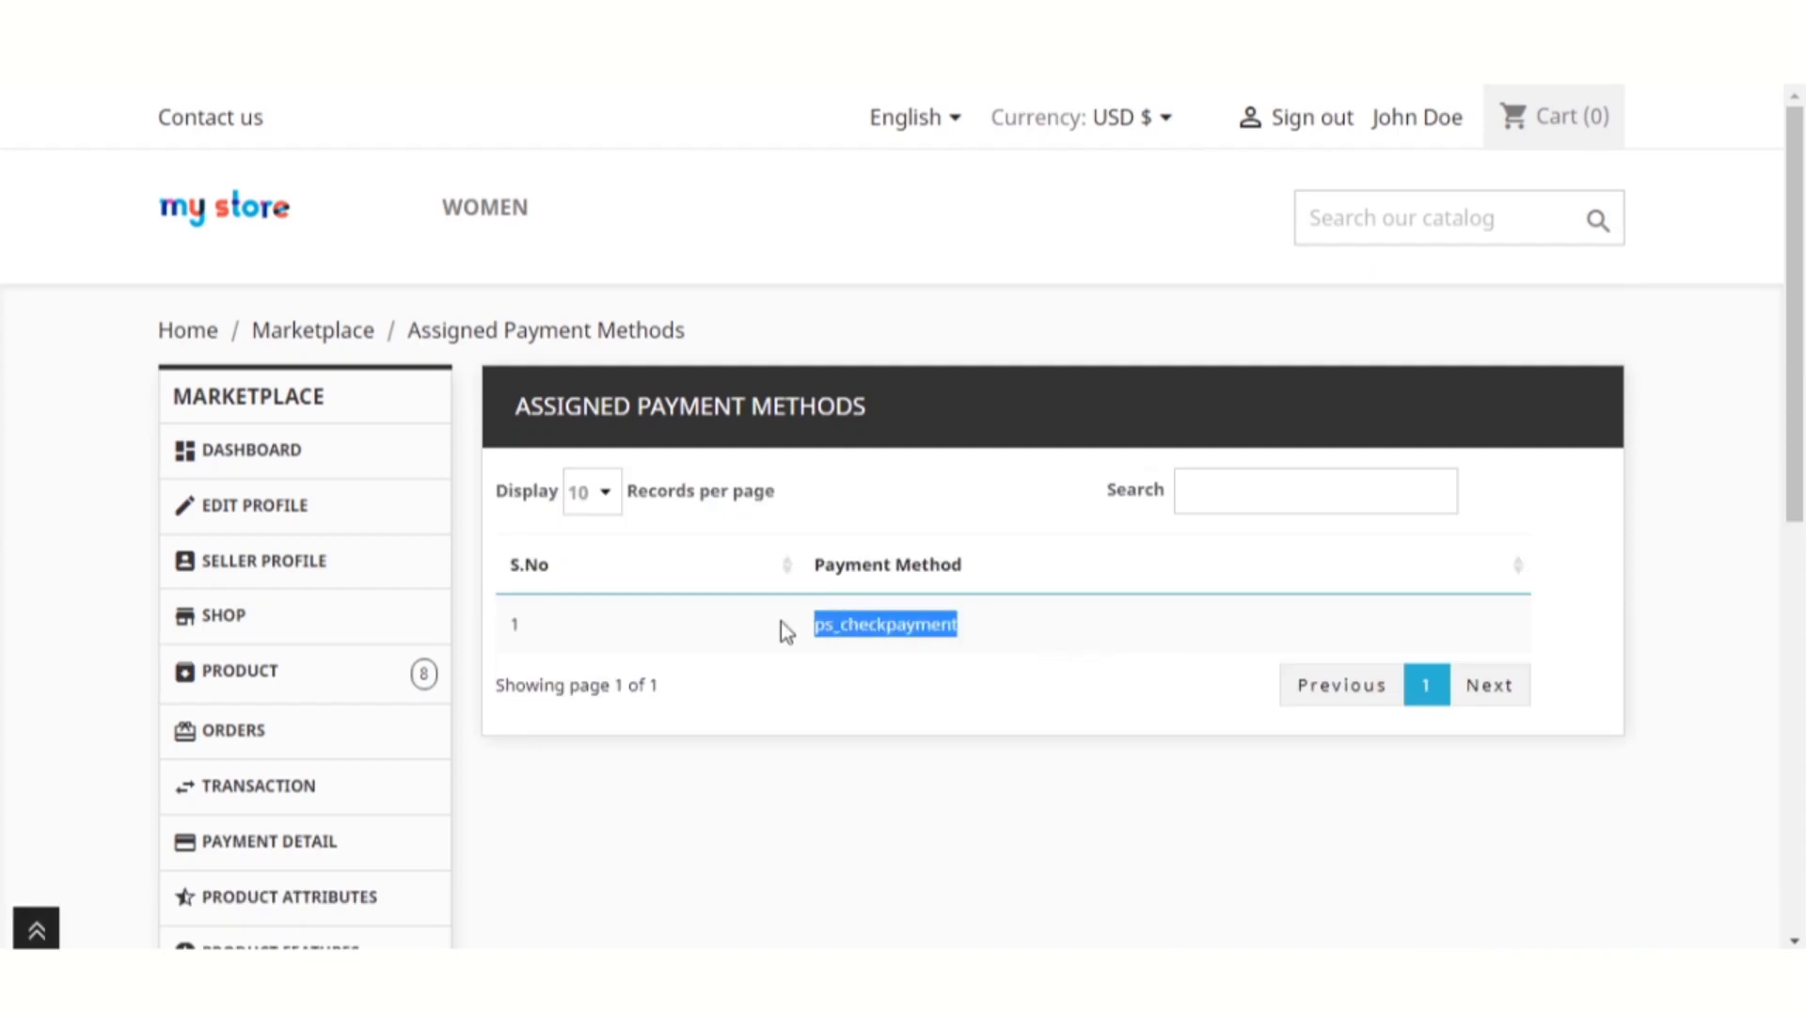
click(783, 630)
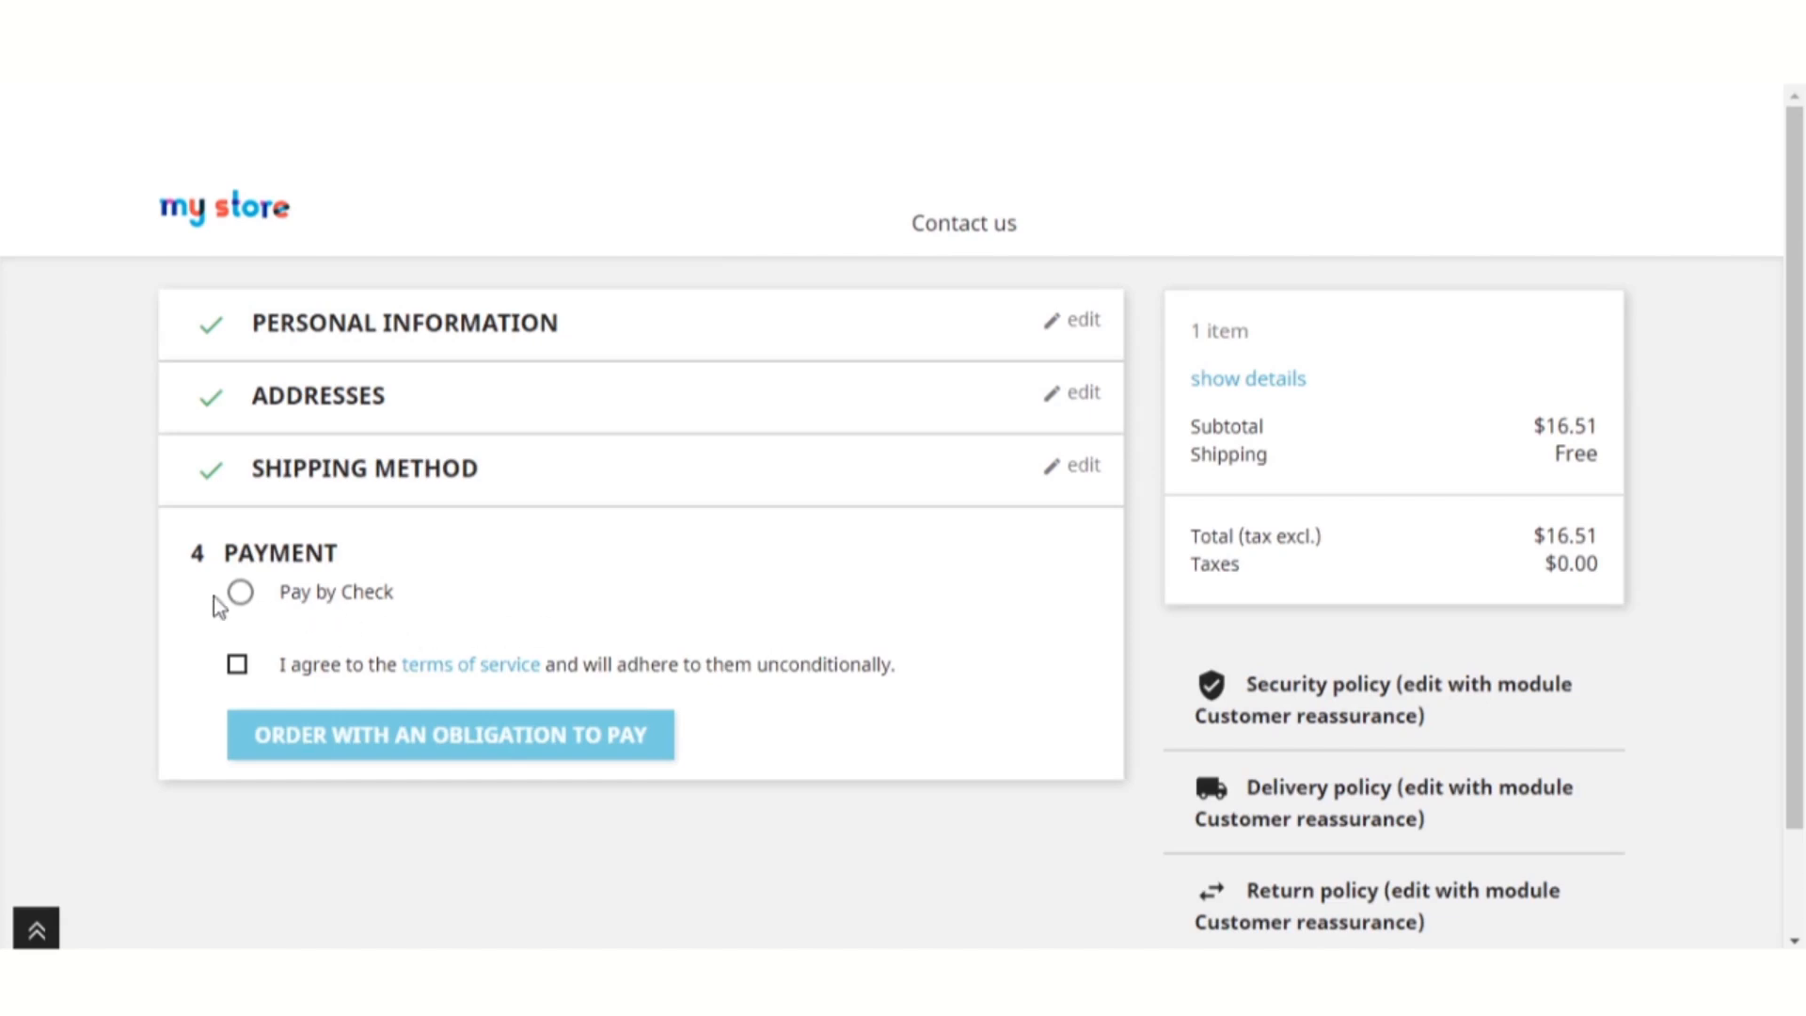
Step: Choose Pay by Check at checkout, agree to the terms of service and place the order
click(240, 593)
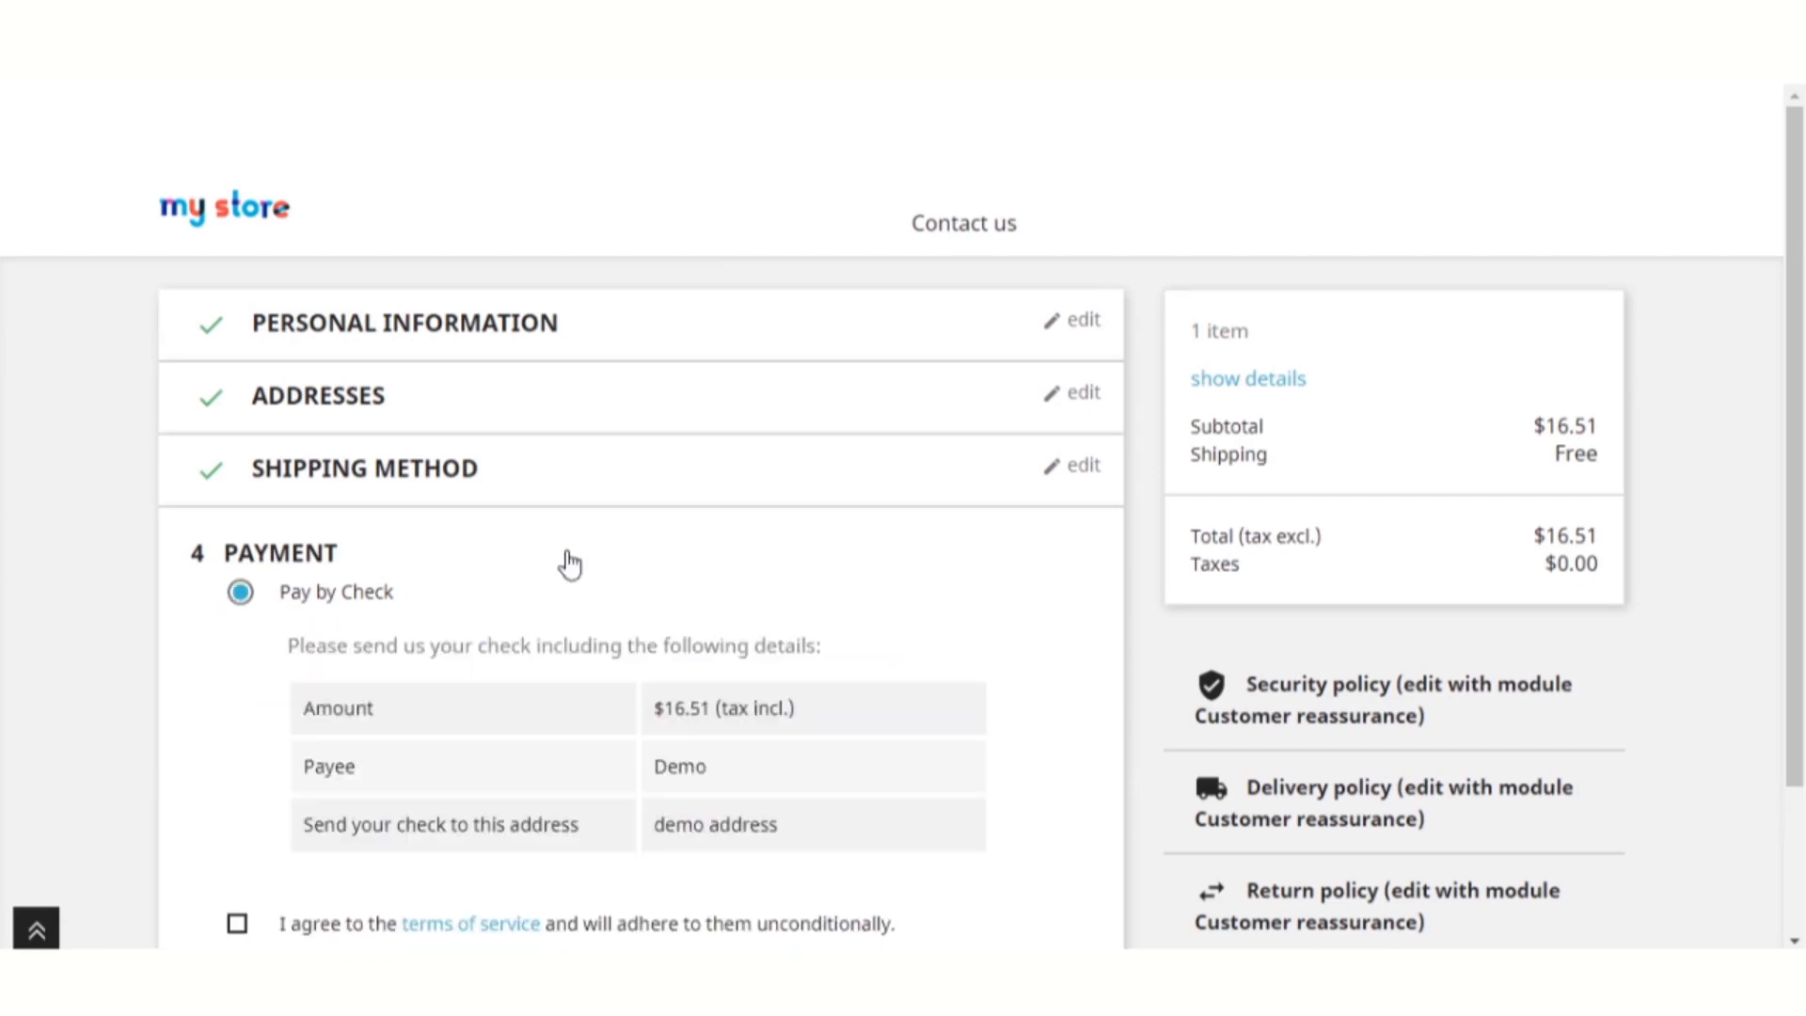
scroll(568, 564, down, 1)
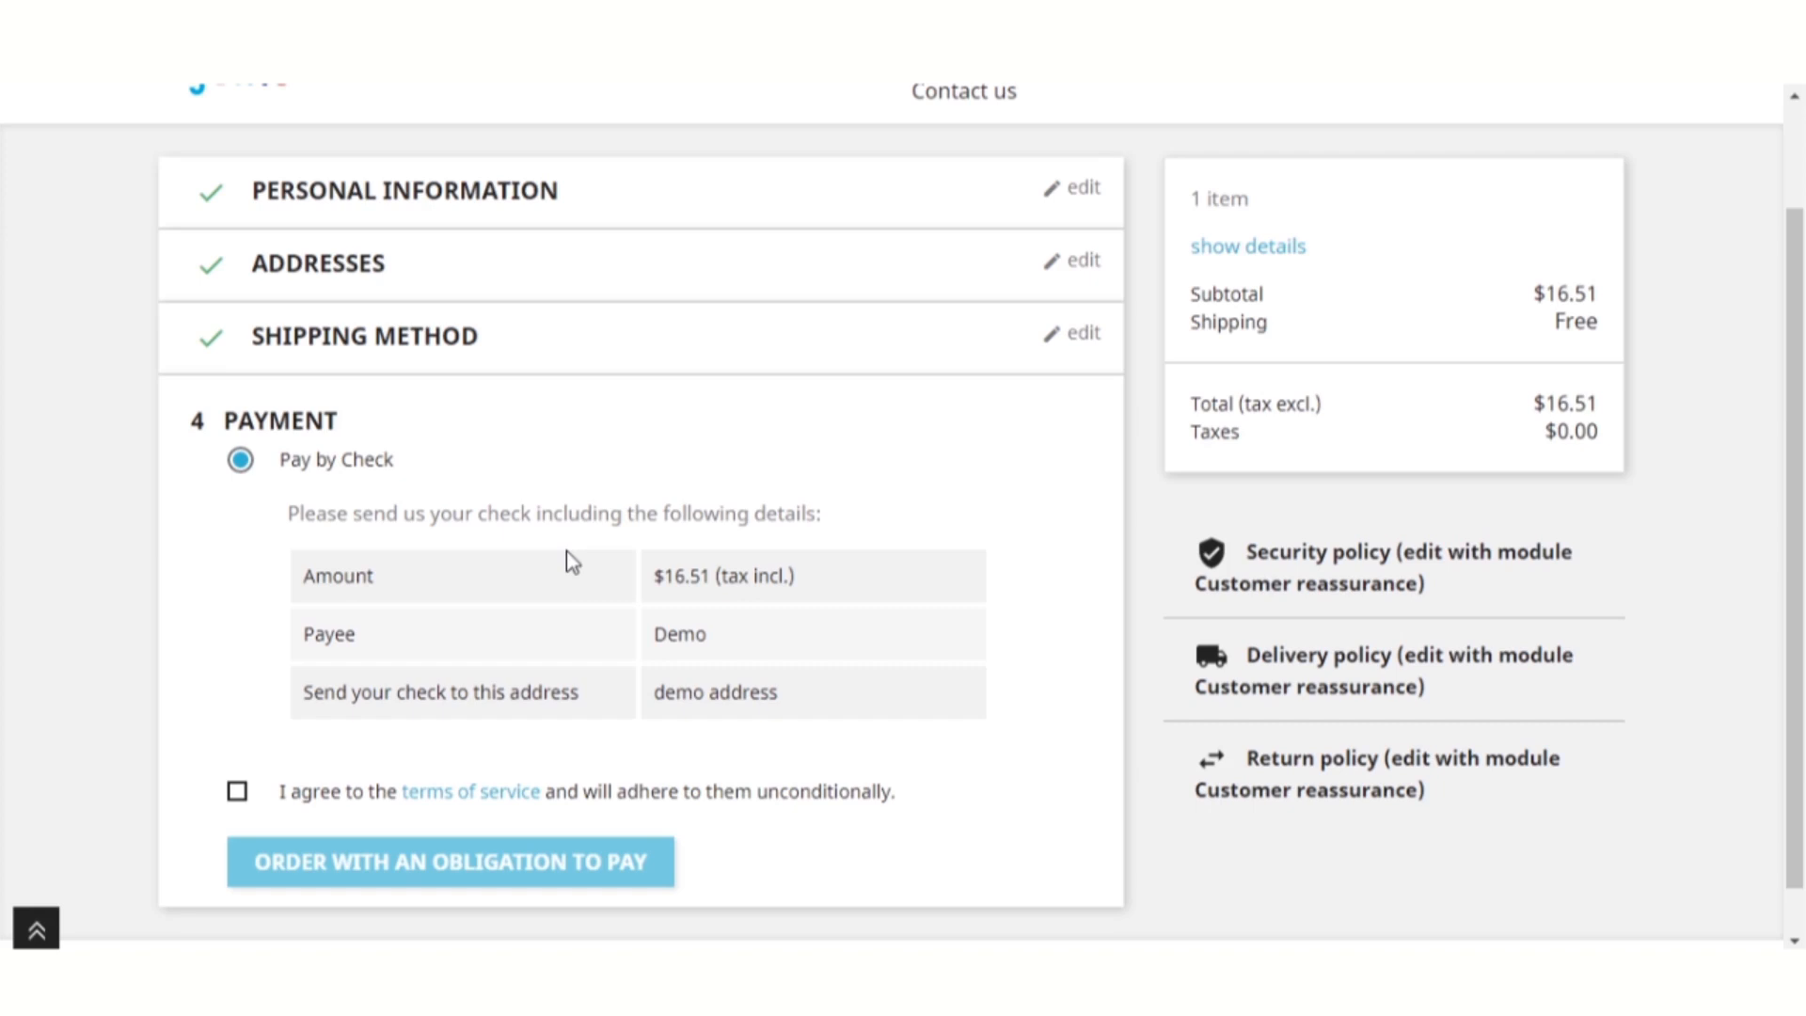
click(328, 795)
click(348, 858)
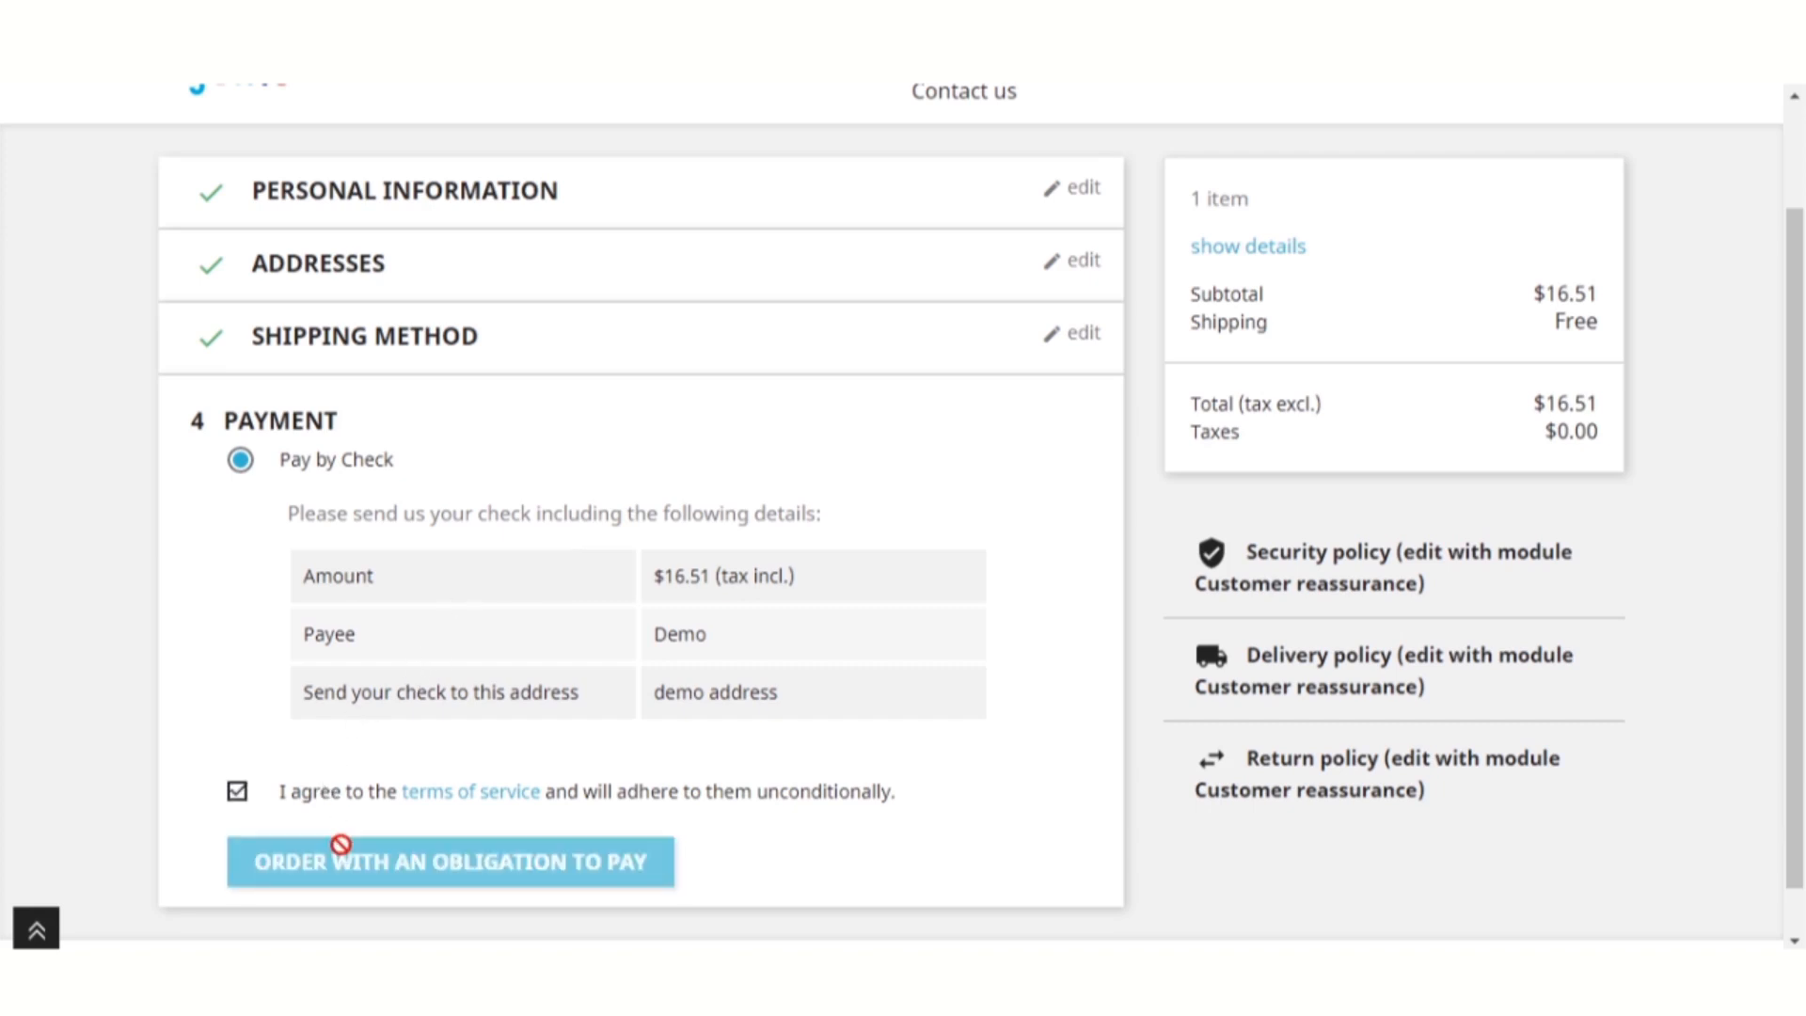